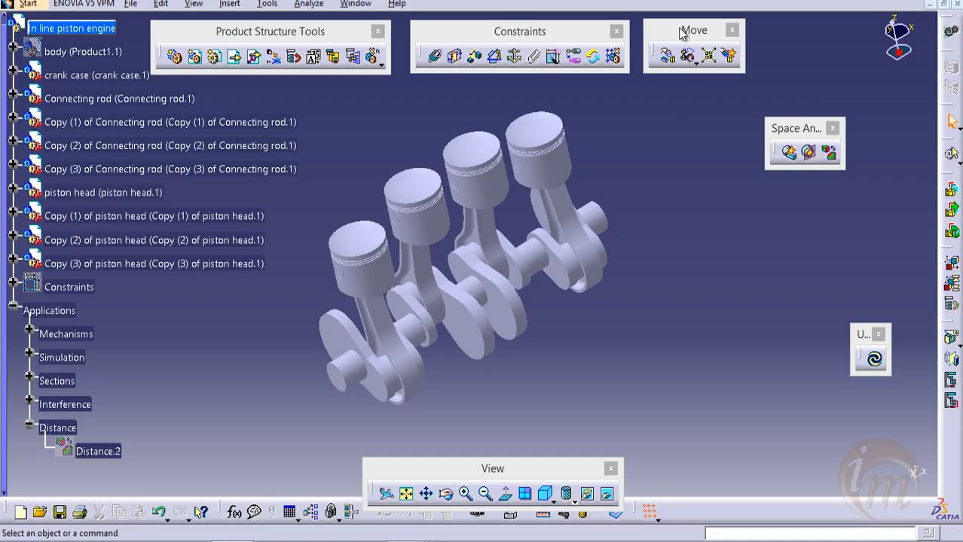
# Step: Create a new drawing document with the ISO standard, A0 ISO sheet style and landscape orientation
pyautogui.moveTo(683, 31); pyautogui.dragTo(685, 50)
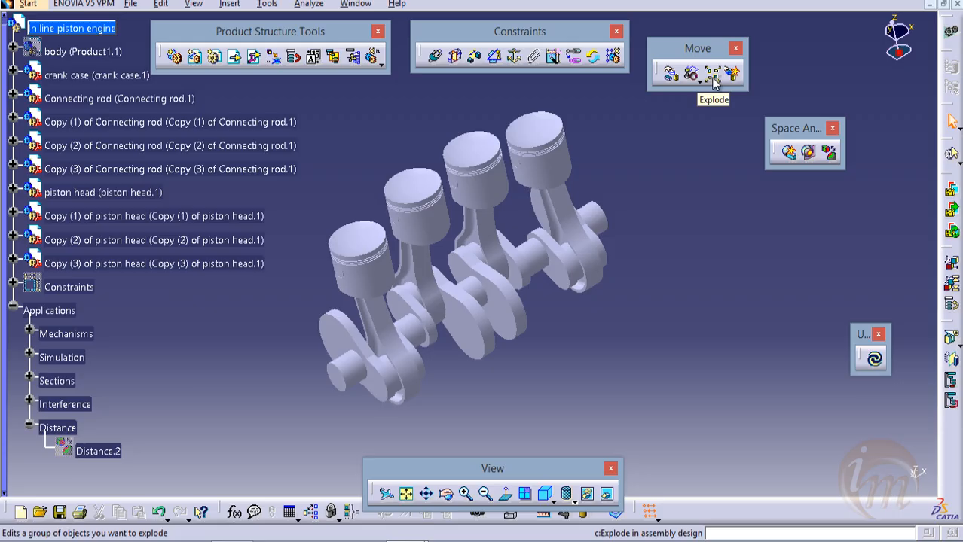
pyautogui.moveTo(615, 275); pyautogui.dragTo(559, 282, button='middle')
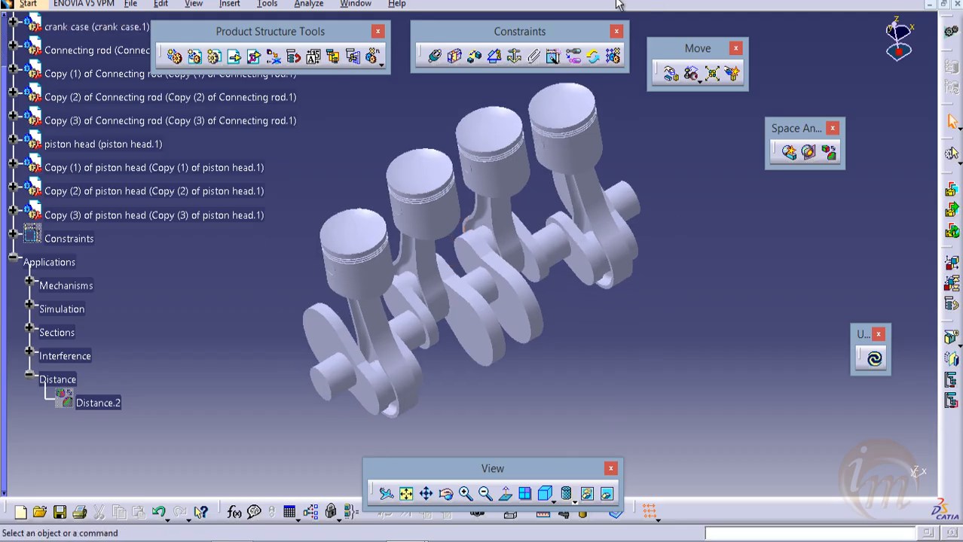
pyautogui.click(128, 4)
pyautogui.click(143, 20)
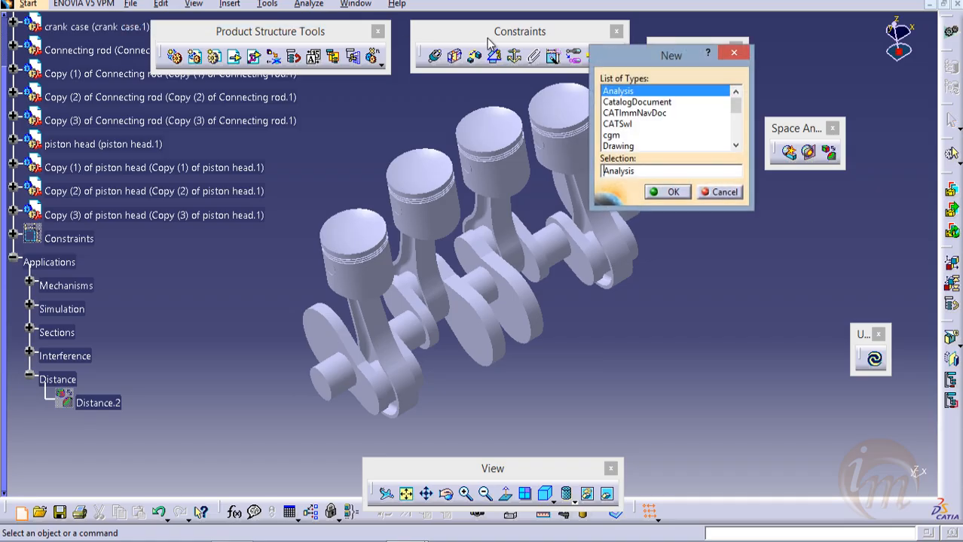
pyautogui.click(625, 145)
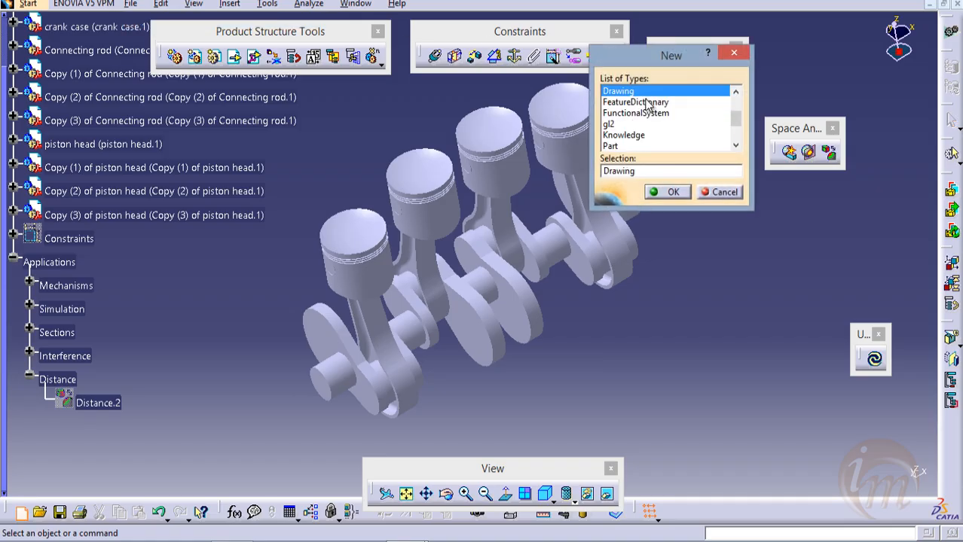
pyautogui.click(667, 192)
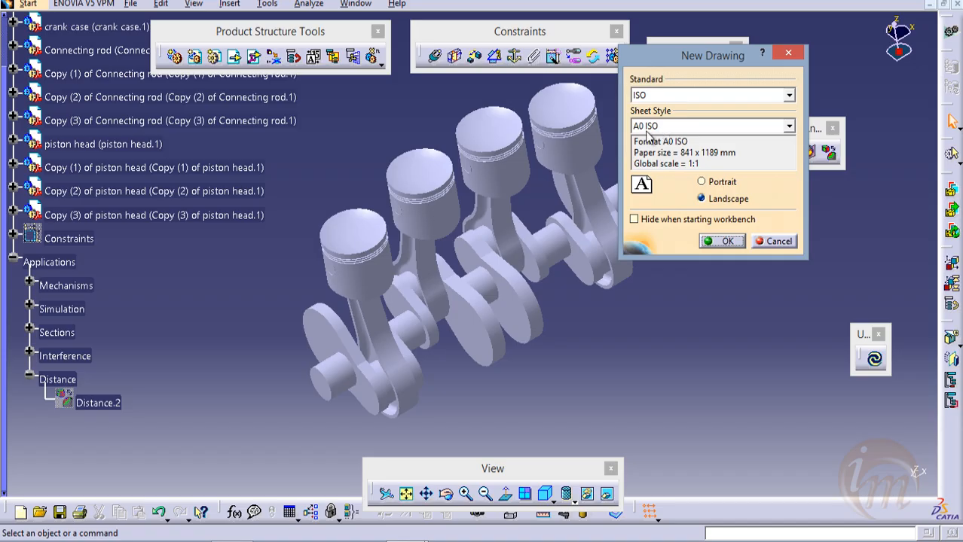
pyautogui.click(728, 241)
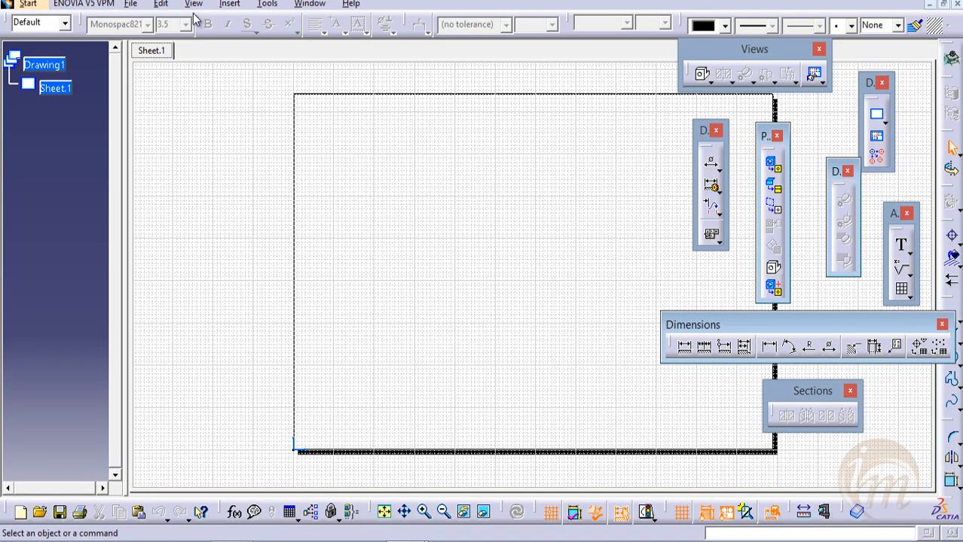
# Step: Return to the In line piston engine assembly and apply a 3D explode at all levels with crank case.1 as the fixed product
pyautogui.click(309, 4)
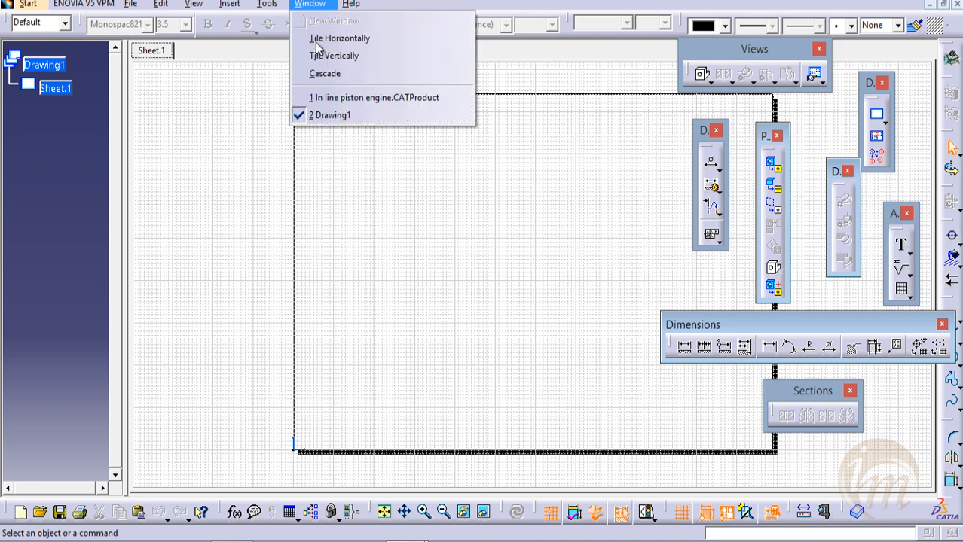
pyautogui.click(333, 97)
pyautogui.moveTo(479, 236); pyautogui.dragTo(473, 299, button='middle')
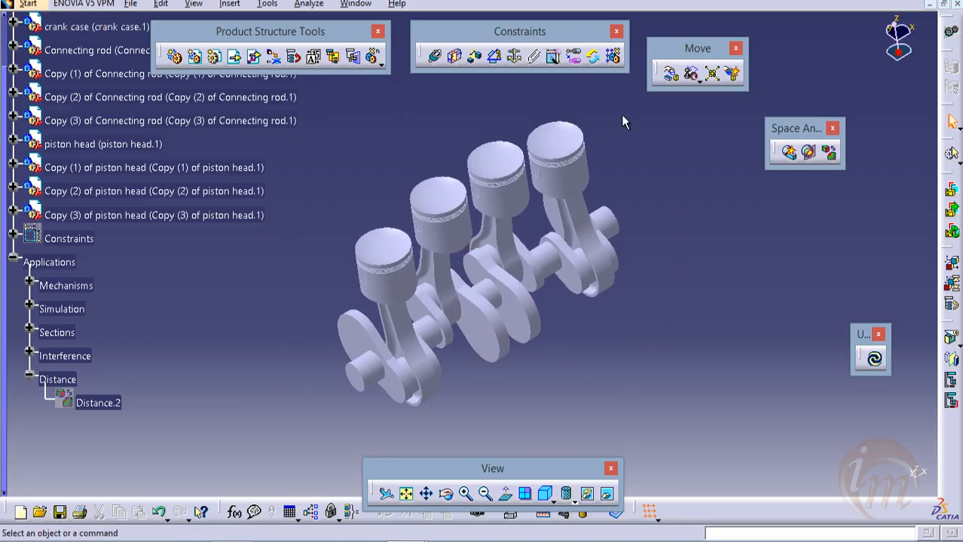
pyautogui.click(714, 74)
pyautogui.moveTo(731, 268); pyautogui.dragTo(760, 130)
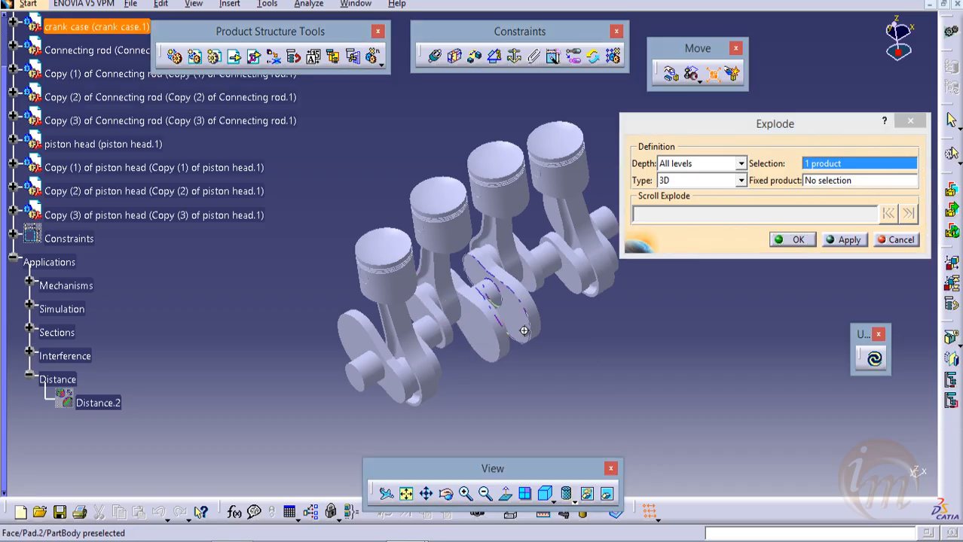
pyautogui.middleClick(466, 326)
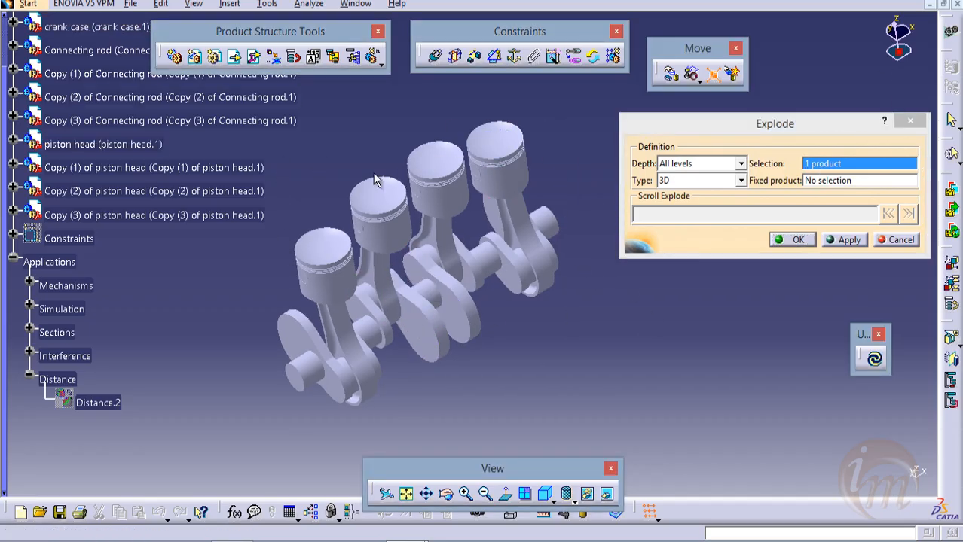
pyautogui.click(820, 182)
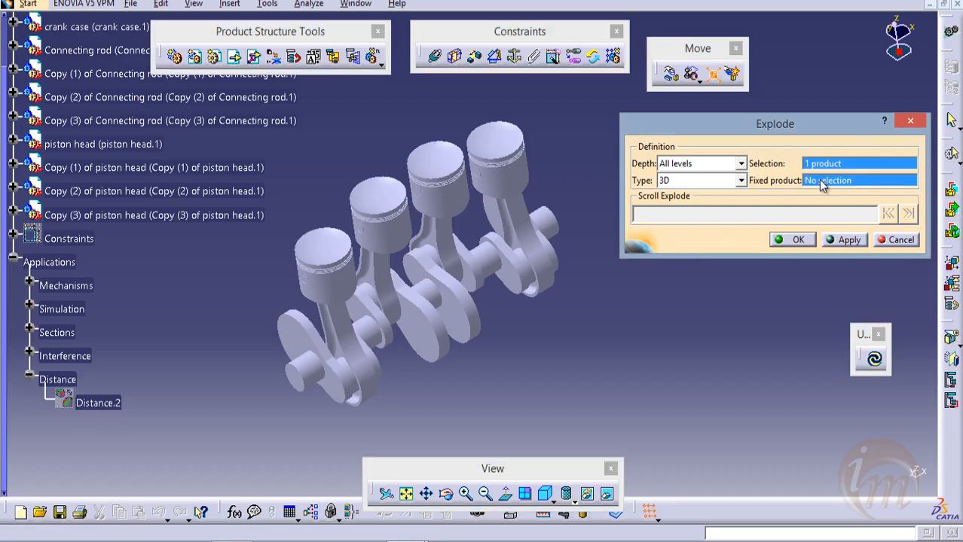
pyautogui.click(317, 379)
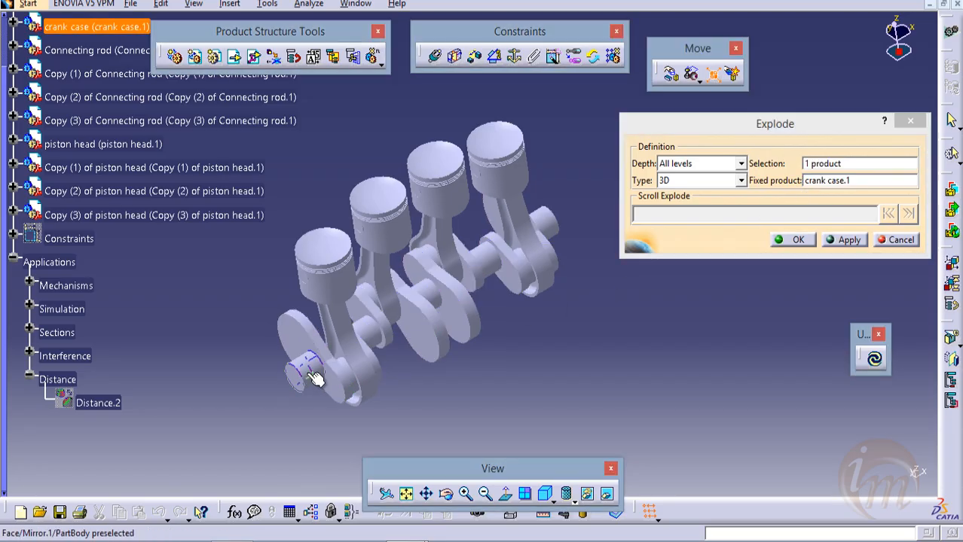
pyautogui.click(842, 240)
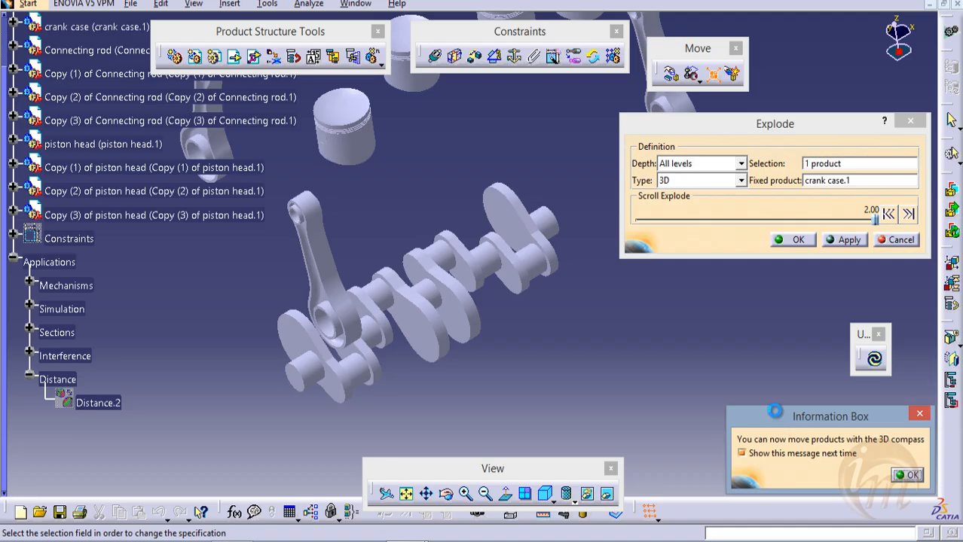
pyautogui.moveTo(770, 414); pyautogui.dragTo(608, 280)
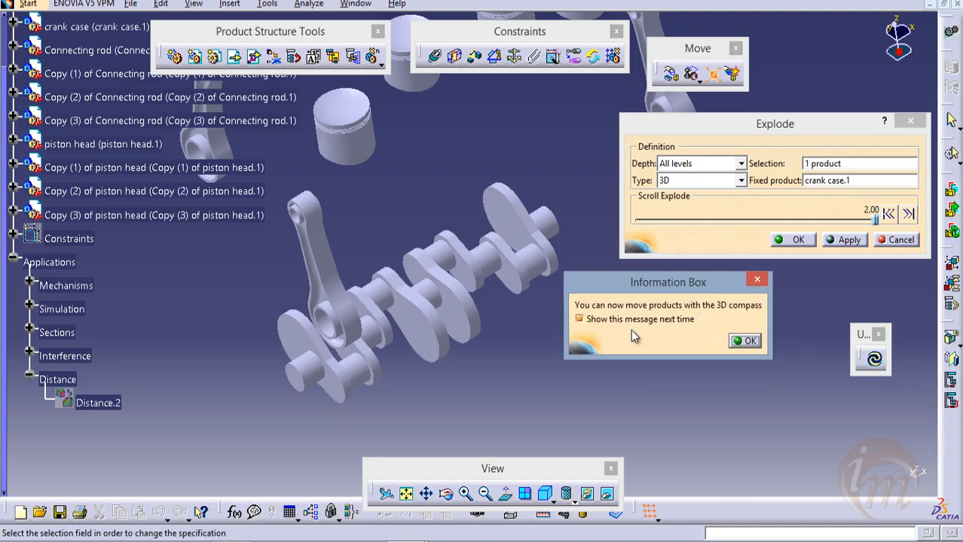
pyautogui.click(746, 343)
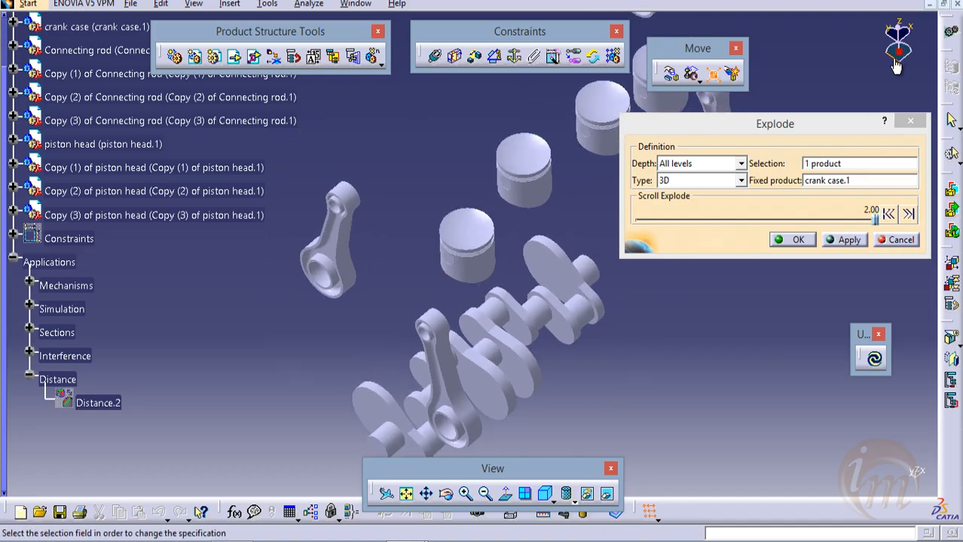
# Step: Attach the 3D compass to two exploded piston heads in turn and move them clear, beside the crankshaft
pyautogui.moveTo(898, 52); pyautogui.dragTo(524, 172)
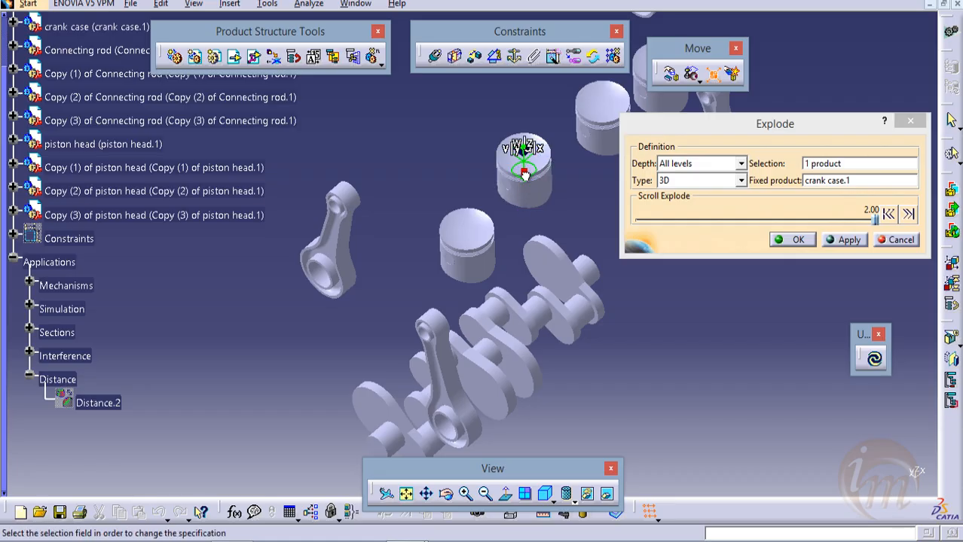
pyautogui.moveTo(526, 184); pyautogui.dragTo(674, 280)
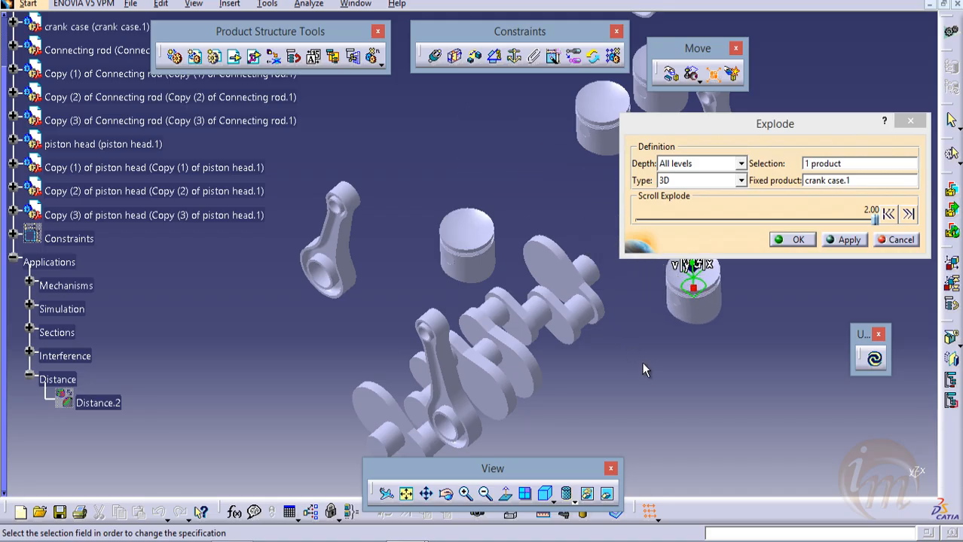
pyautogui.moveTo(643, 364); pyautogui.dragTo(496, 229, button='middle')
pyautogui.moveTo(547, 155); pyautogui.dragTo(324, 110)
pyautogui.moveTo(324, 110); pyautogui.dragTo(405, 186, button='middle')
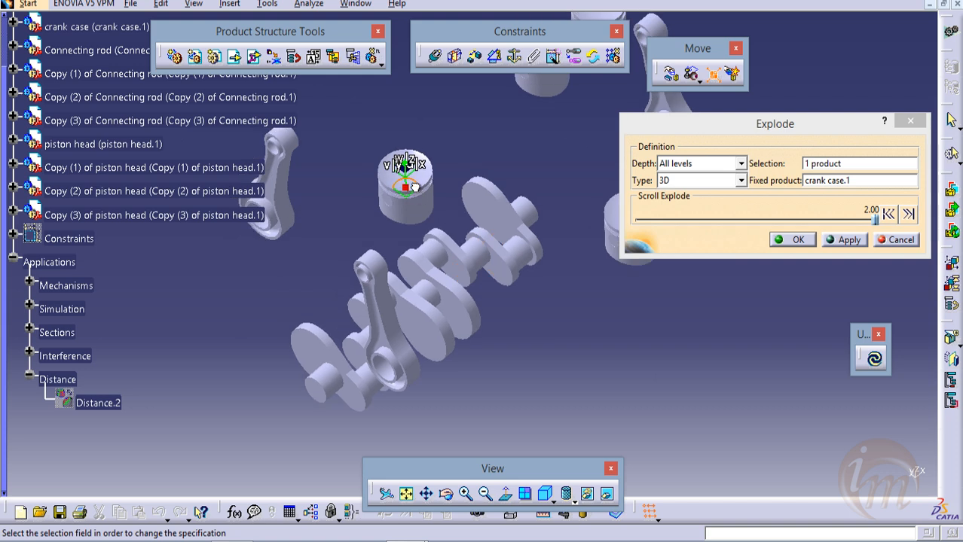
pyautogui.moveTo(413, 187); pyautogui.dragTo(553, 366)
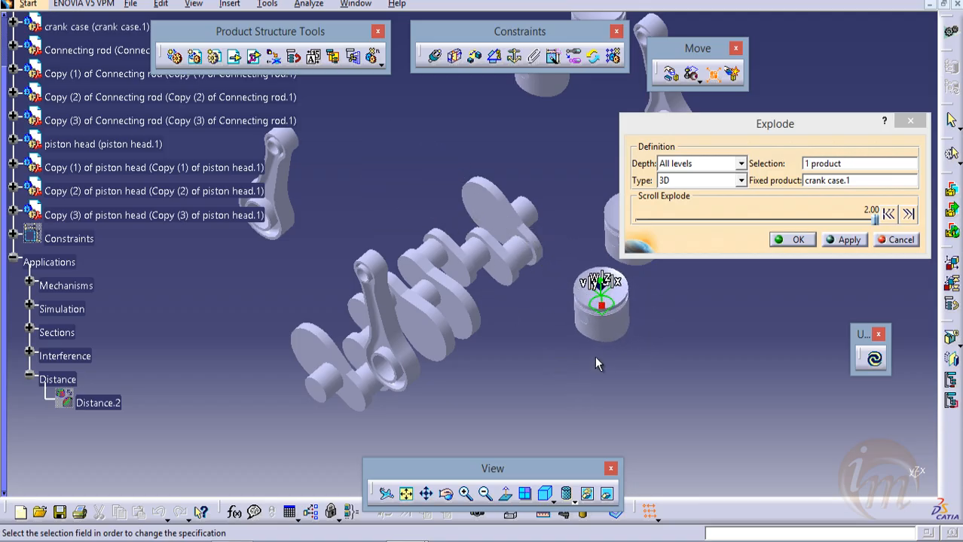
pyautogui.moveTo(593, 357); pyautogui.dragTo(431, 294, button='middle')
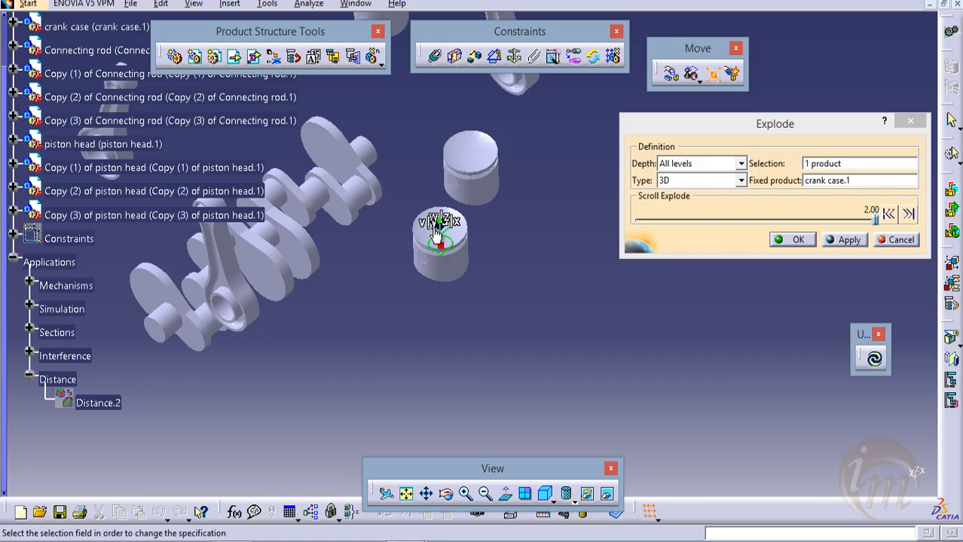
pyautogui.moveTo(441, 242); pyautogui.dragTo(521, 298)
pyautogui.keyDown('ctrl'); pyautogui.moveTo(546, 162); pyautogui.dragTo(543, 216, button='middle'); pyautogui.keyUp('ctrl')
pyautogui.moveTo(437, 259); pyautogui.dragTo(413, 318, button='middle')
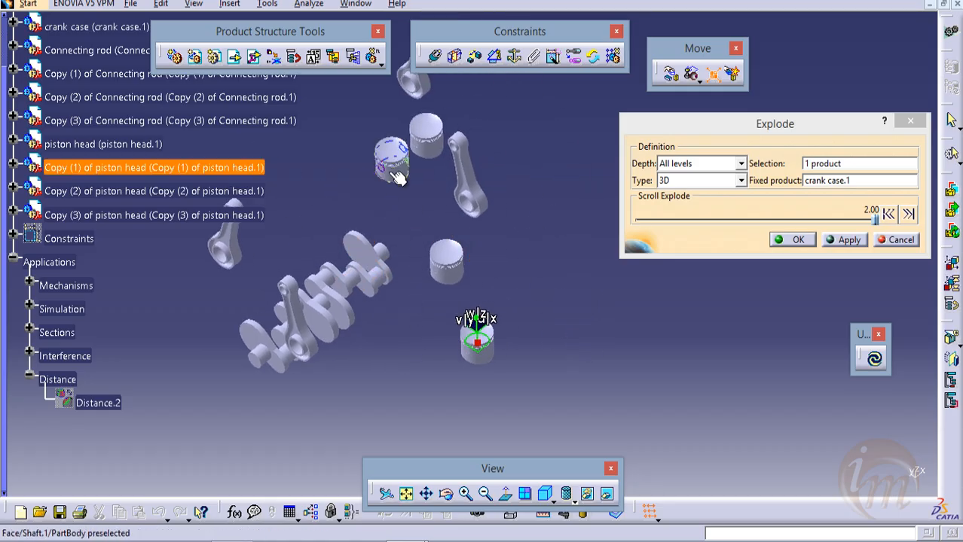
# Step: Attach the 3D compass to Copy (1) of piston head and move it outward, beyond the other repositioned piston heads
pyautogui.moveTo(476, 342); pyautogui.dragTo(395, 164)
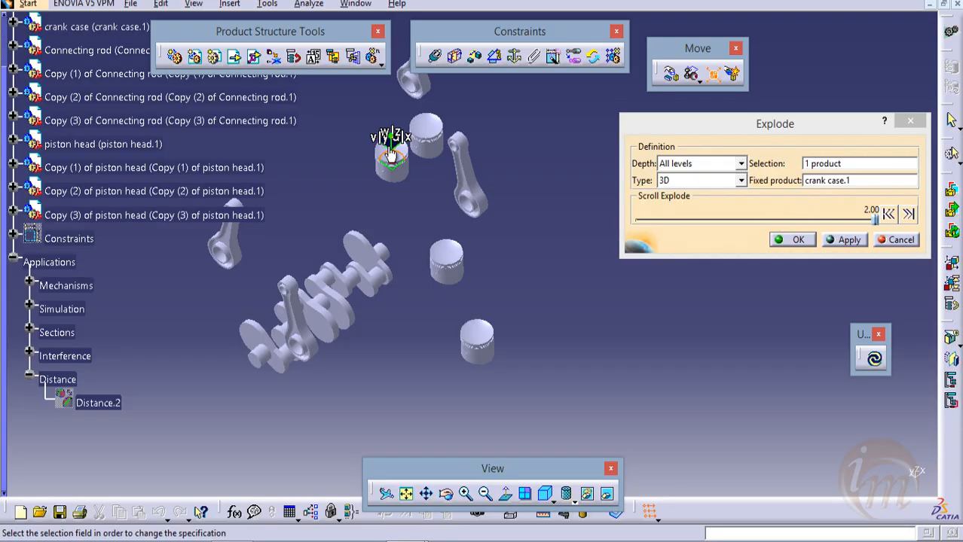
pyautogui.moveTo(380, 140); pyautogui.dragTo(367, 123)
pyautogui.moveTo(417, 174); pyautogui.dragTo(384, 192)
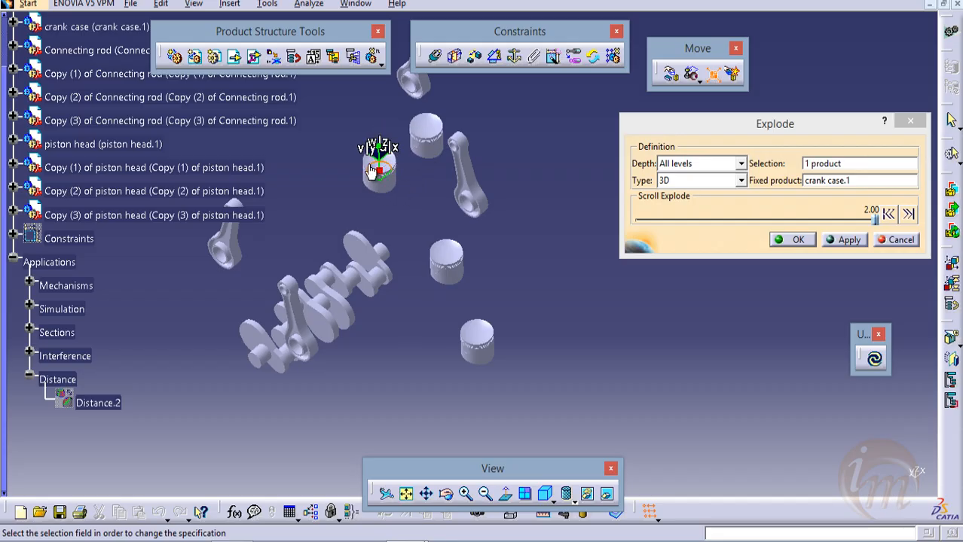
pyautogui.moveTo(377, 167); pyautogui.dragTo(607, 322)
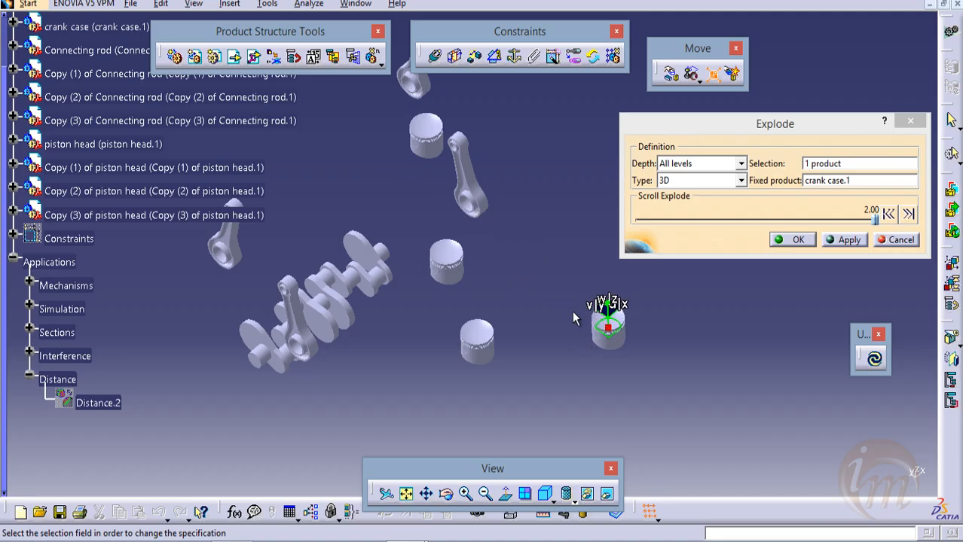
pyautogui.moveTo(473, 186); pyautogui.dragTo(489, 208, button='middle')
pyautogui.moveTo(490, 374); pyautogui.dragTo(529, 267, button='middle')
pyautogui.moveTo(267, 328); pyautogui.dragTo(592, 160, button='middle')
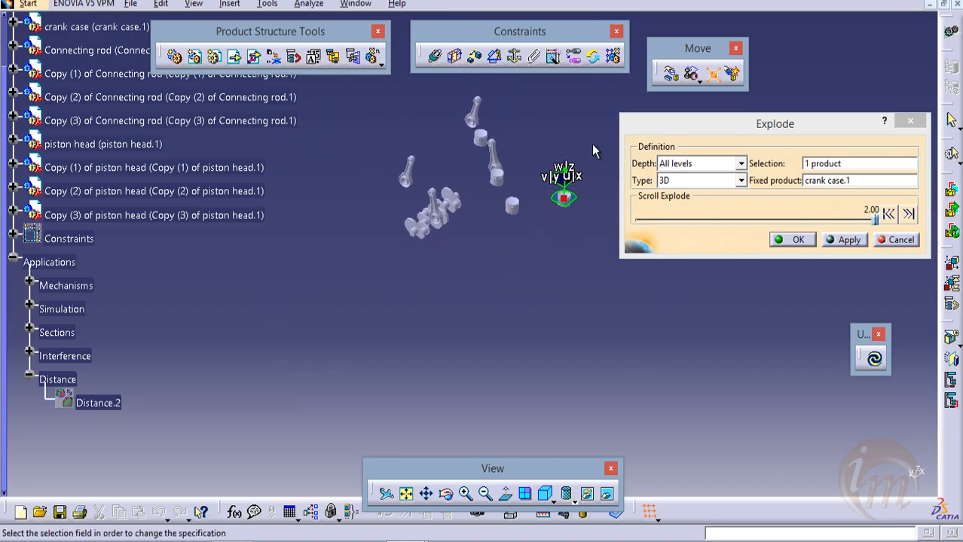
# Step: Detach the compass from the piston head and accept the explode with the modified product positions
pyautogui.moveTo(564, 198); pyautogui.dragTo(895, 48)
pyautogui.moveTo(439, 200); pyautogui.dragTo(382, 275, button='middle')
pyautogui.moveTo(473, 288); pyautogui.dragTo(468, 220, button='middle')
pyautogui.moveTo(464, 255); pyautogui.dragTo(442, 347, button='middle')
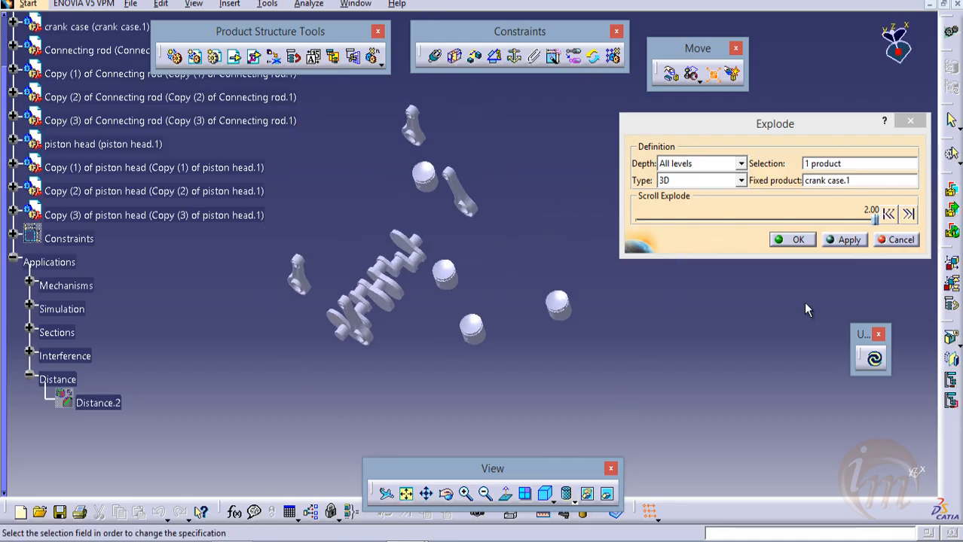
pyautogui.click(786, 239)
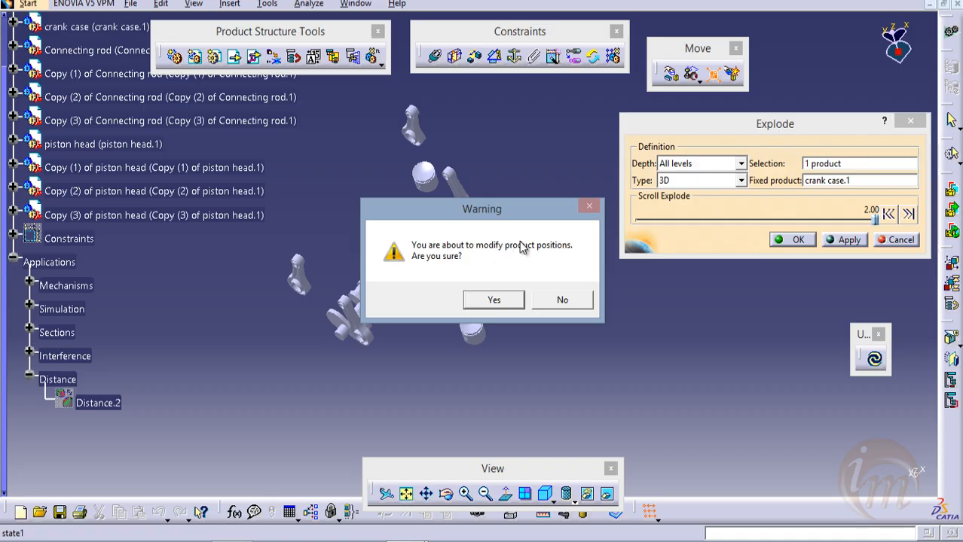
pyautogui.click(494, 302)
pyautogui.moveTo(473, 336); pyautogui.dragTo(496, 343, button='middle')
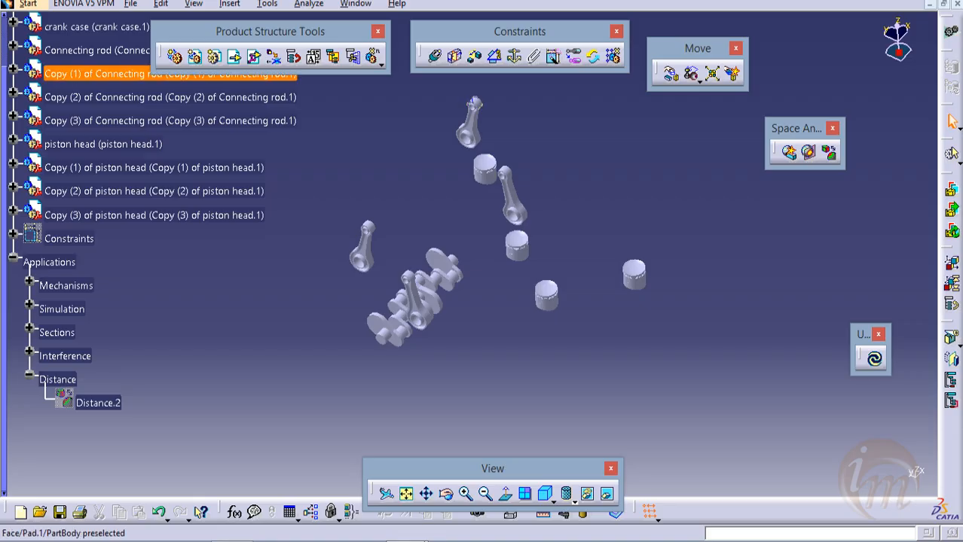
pyautogui.moveTo(899, 53); pyautogui.dragTo(846, 78)
pyautogui.moveTo(556, 203); pyautogui.dragTo(524, 240)
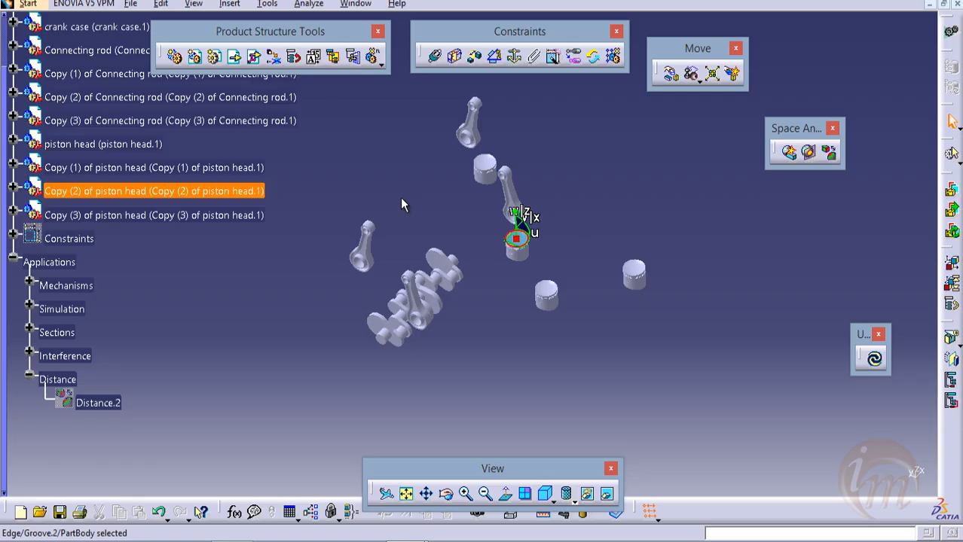
pyautogui.moveTo(515, 240); pyautogui.dragTo(901, 42)
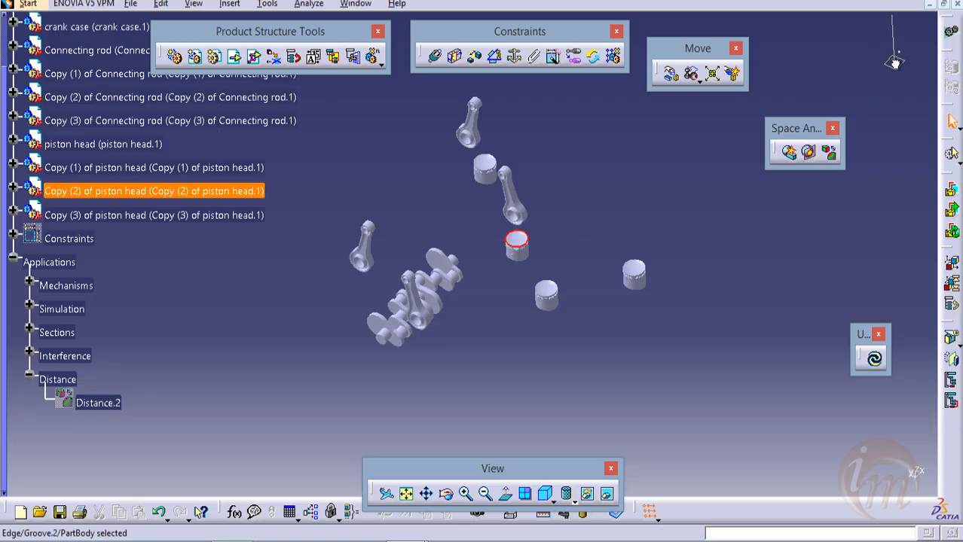
pyautogui.click(608, 155)
# Step: Start an isometric view of the exploded in-line piston engine assembly in Drawing1 and shift its preview down onto Sheet.1
pyautogui.click(357, 4)
pyautogui.click(380, 115)
pyautogui.moveTo(505, 207); pyautogui.dragTo(375, 180, button='middle')
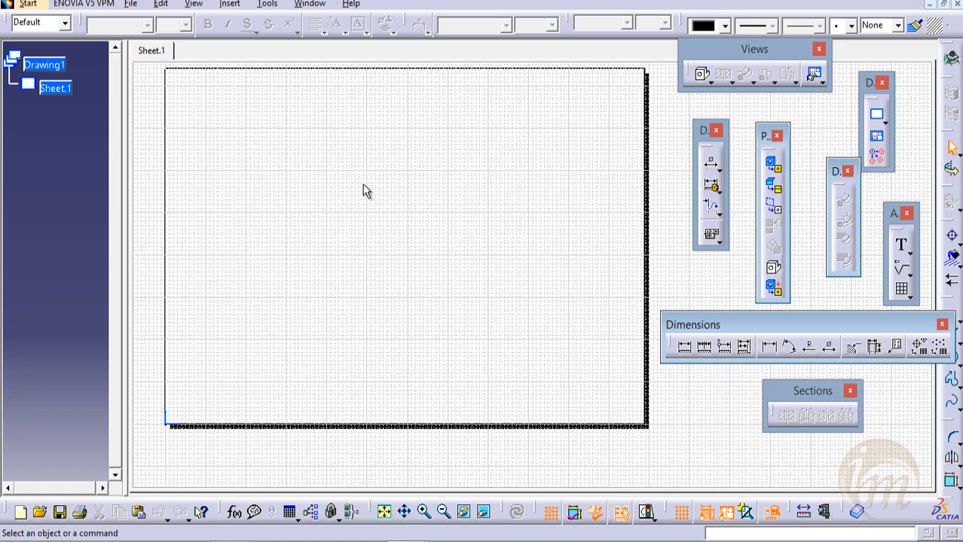
pyautogui.moveTo(758, 214); pyautogui.dragTo(753, 200)
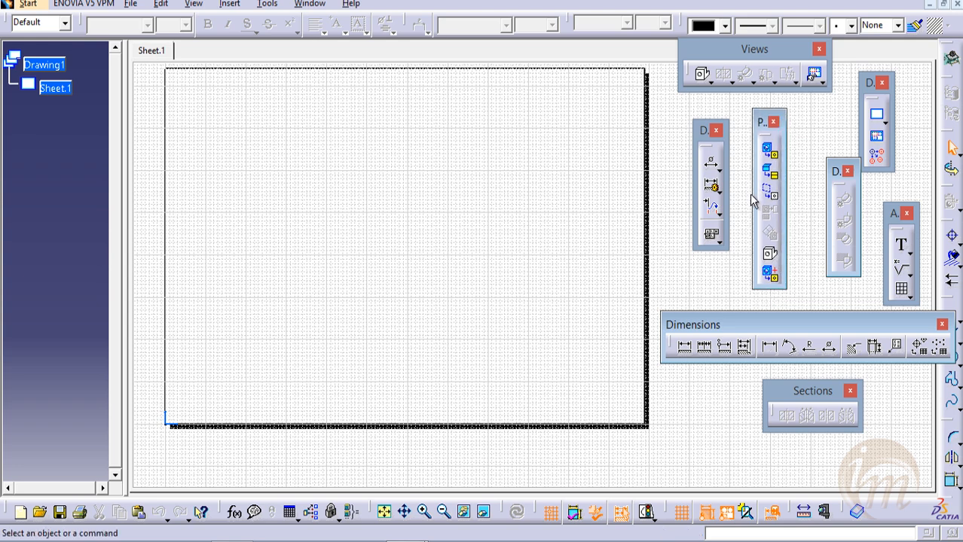
pyautogui.click(771, 257)
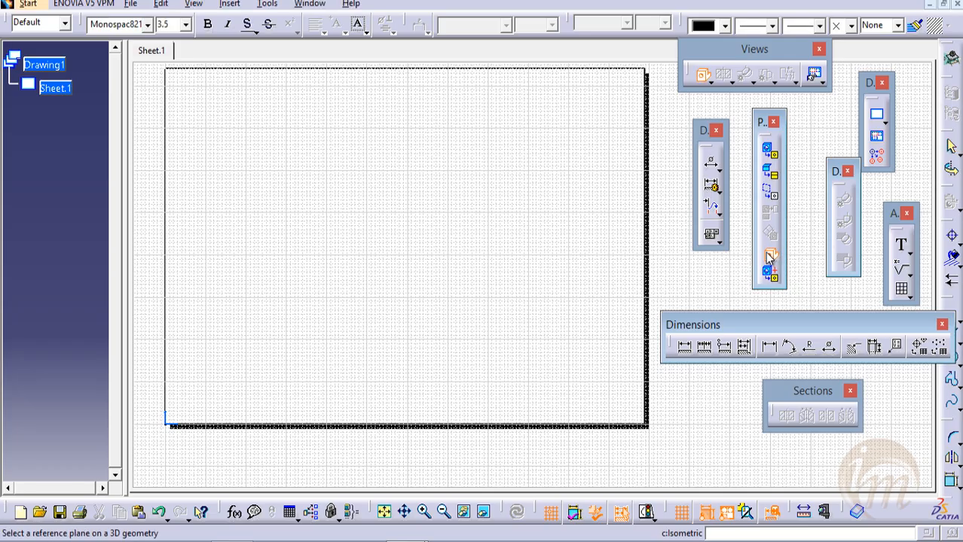
pyautogui.click(309, 4)
pyautogui.click(335, 97)
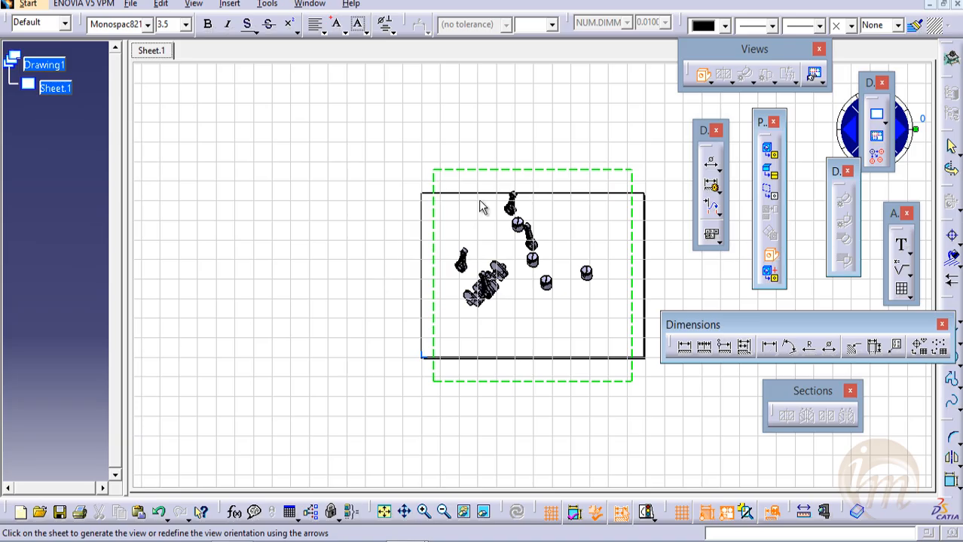
pyautogui.moveTo(499, 273); pyautogui.dragTo(414, 253, button='middle')
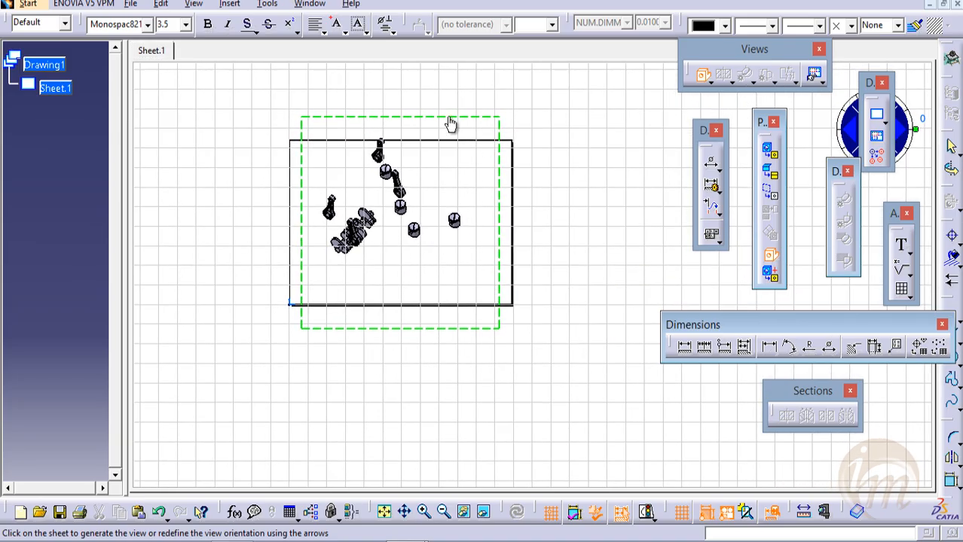
pyautogui.moveTo(450, 126); pyautogui.dragTo(457, 156)
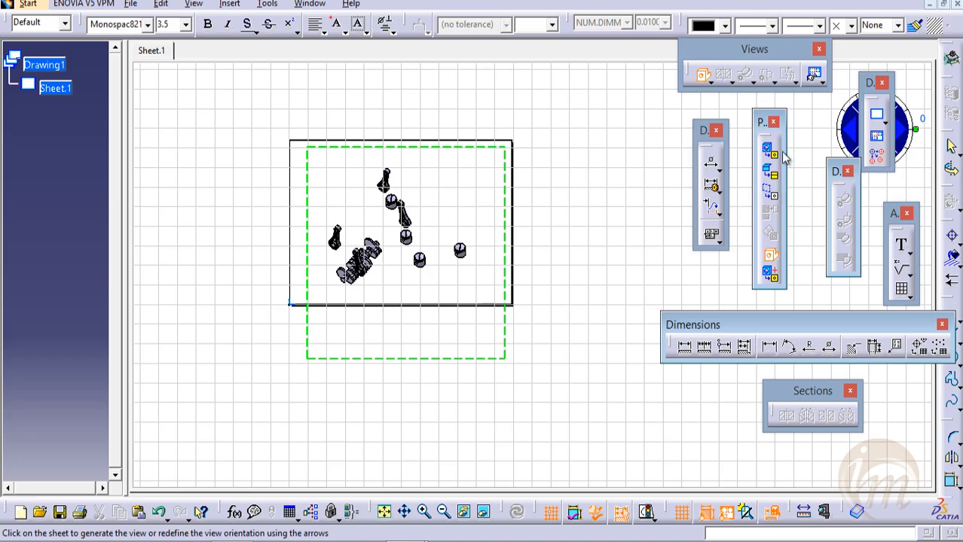
# Step: Uncover the view orientation compass and turn the isometric preview sideways about its vertical axis
pyautogui.moveTo(868, 83); pyautogui.dragTo(868, 236)
pyautogui.click(897, 132)
pyautogui.click(899, 132)
pyautogui.click(901, 130)
pyautogui.click(904, 130)
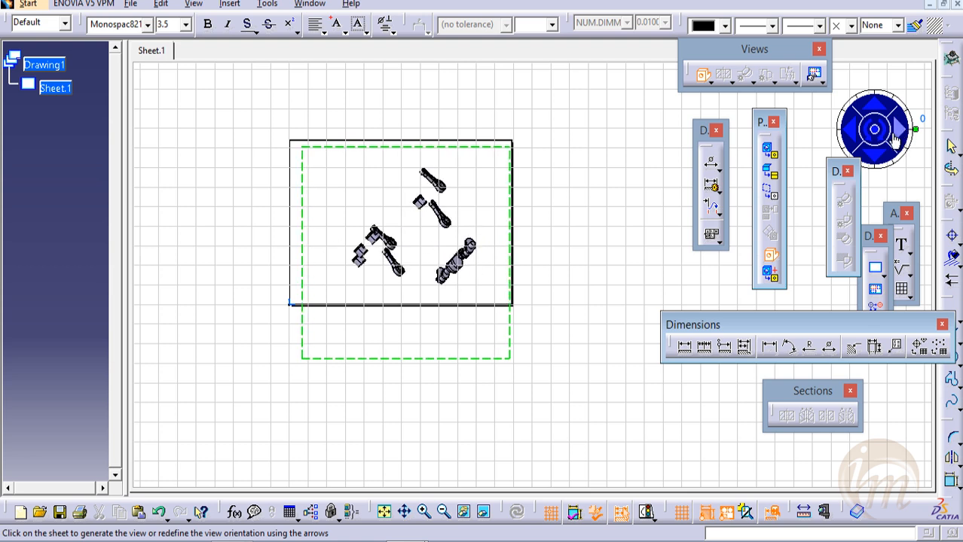
# Step: Roll the isometric preview in the sheet plane to 330 degrees so the crankshaft lies below the connecting rods
pyautogui.click(882, 129)
pyautogui.click(883, 130)
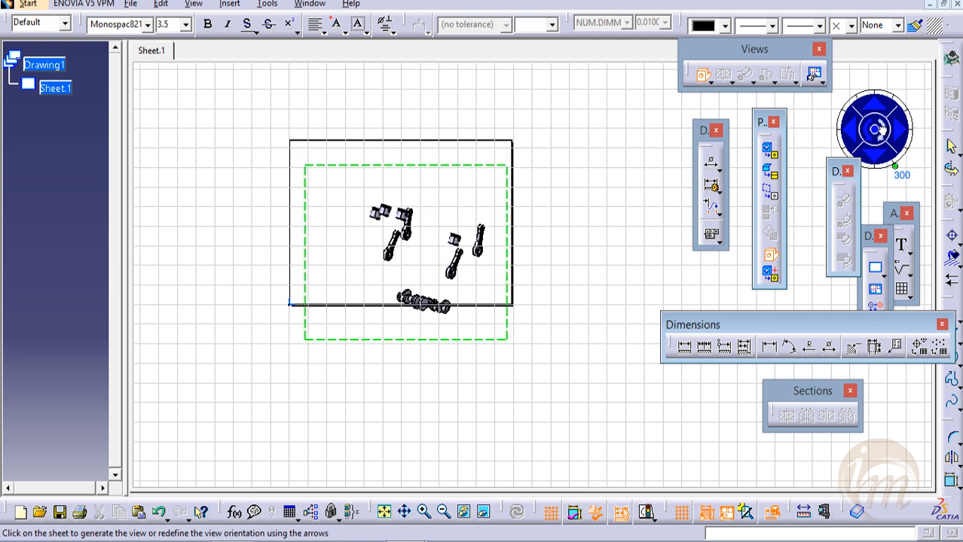
pyautogui.click(881, 129)
pyautogui.click(883, 131)
pyautogui.click(885, 133)
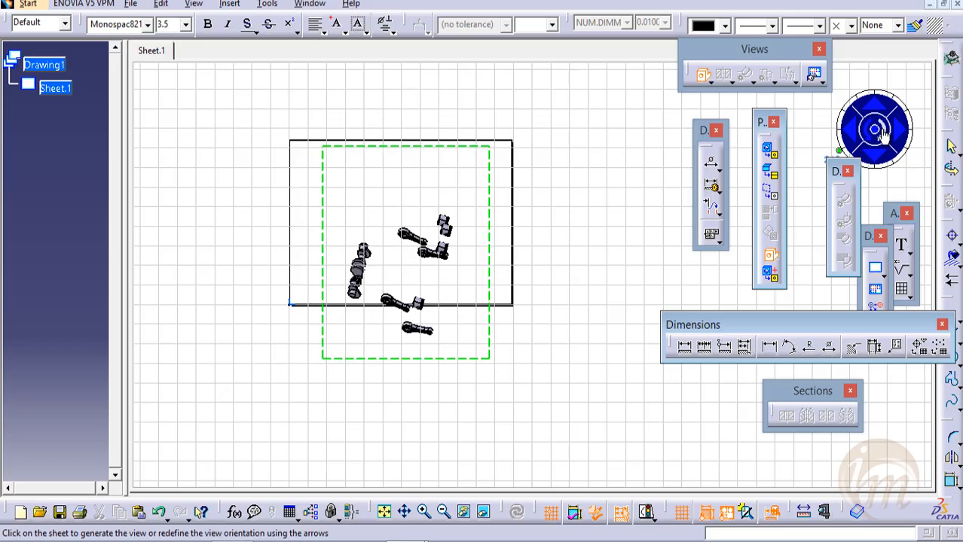
pyautogui.click(882, 131)
pyautogui.click(883, 132)
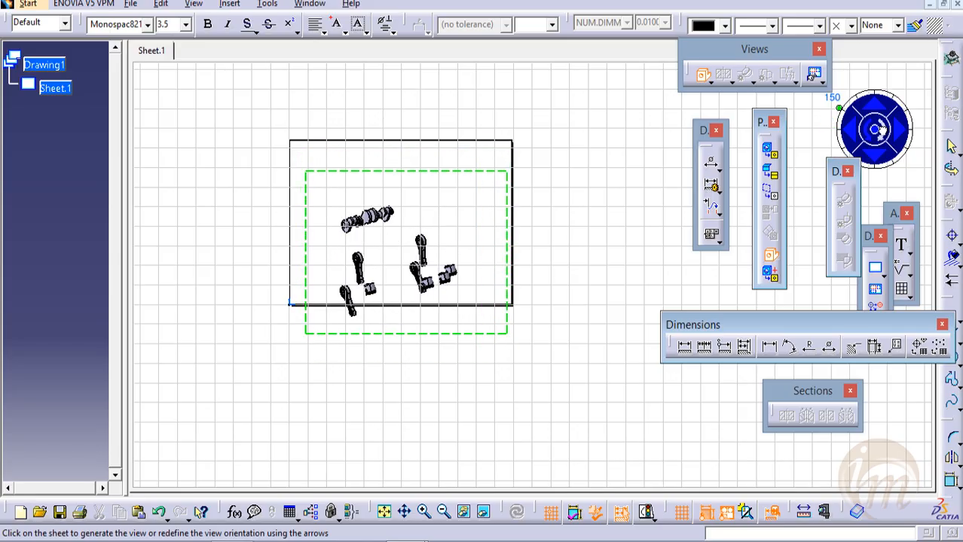
pyautogui.click(882, 130)
pyautogui.moveTo(453, 306)
pyautogui.mouseDown(button='middle')
pyautogui.moveTo(451, 258)
pyautogui.moveTo(322, 212)
pyautogui.moveTo(539, 251)
pyautogui.moveTo(479, 209)
pyautogui.moveTo(474, 249)
pyautogui.moveTo(484, 280)
pyautogui.mouseUp(button='middle')
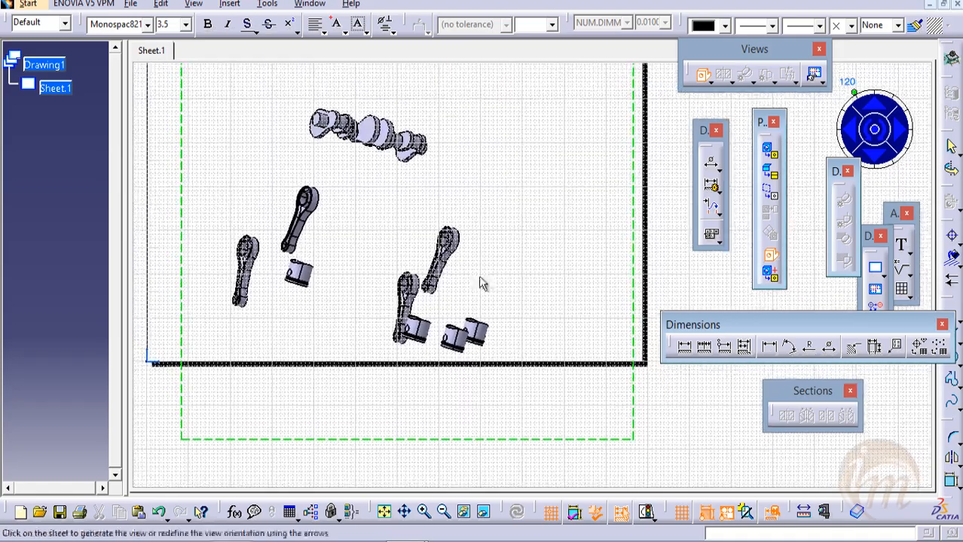
pyautogui.click(882, 147)
pyautogui.click(883, 145)
pyautogui.click(883, 143)
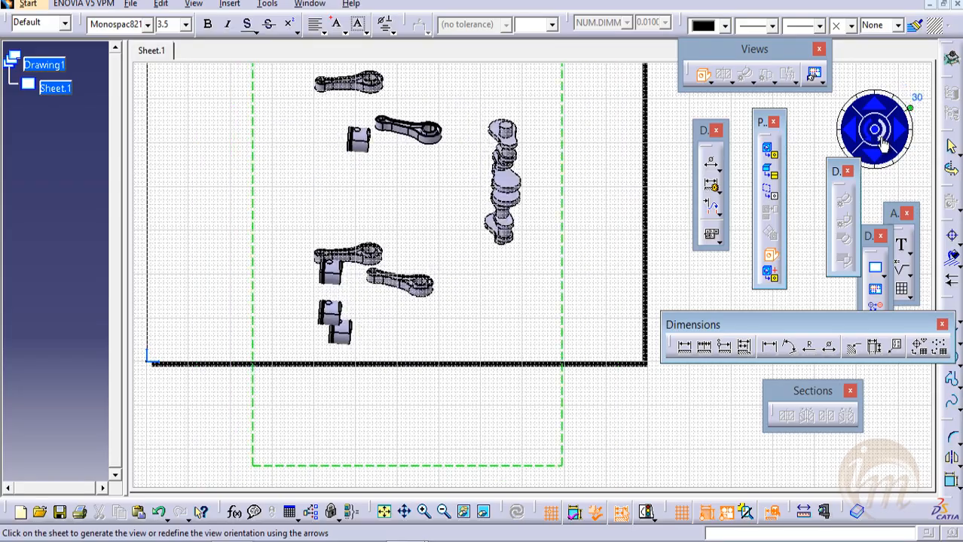
pyautogui.click(883, 143)
pyautogui.click(884, 141)
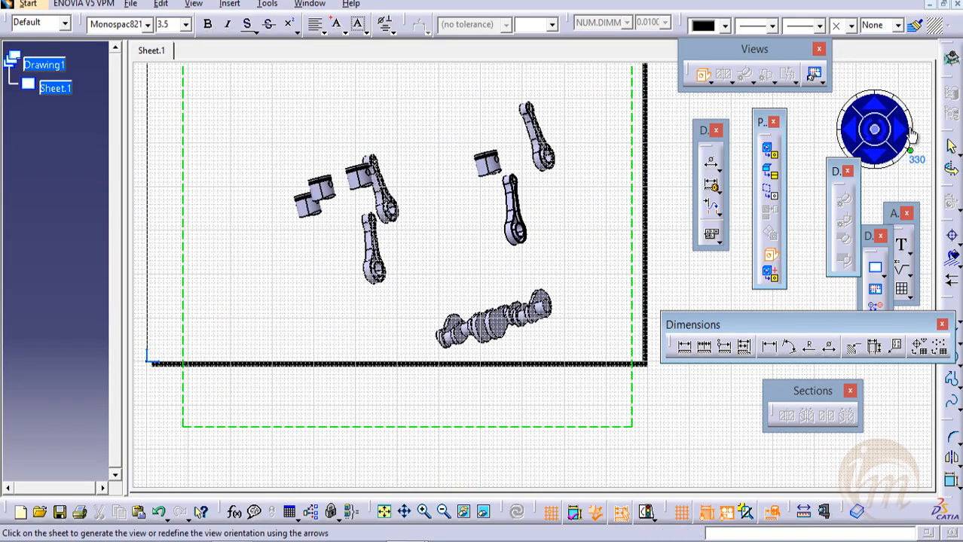
# Step: Turn the preview further about its vertical axis until the pistons and connecting rods spread out, and generate the isometric view
pyautogui.click(904, 129)
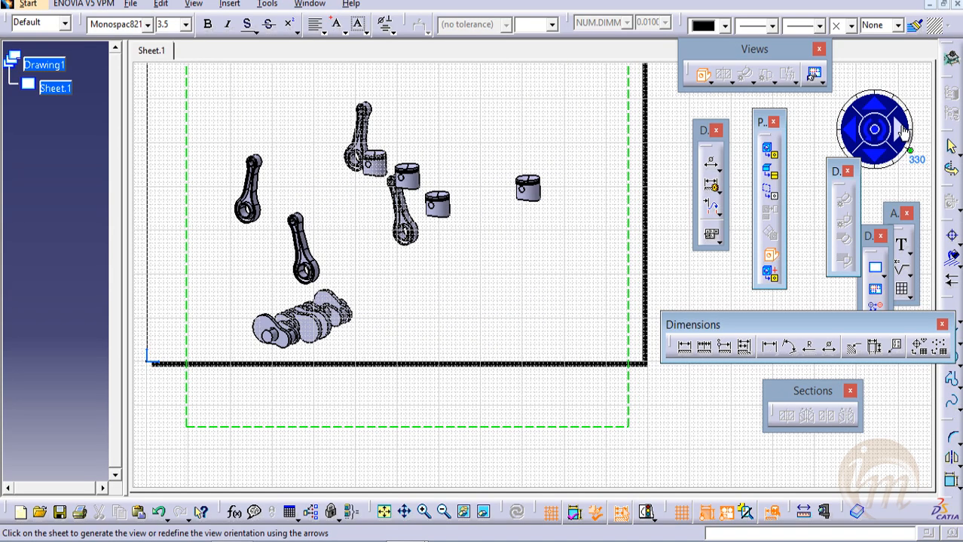
pyautogui.click(903, 129)
pyautogui.click(904, 132)
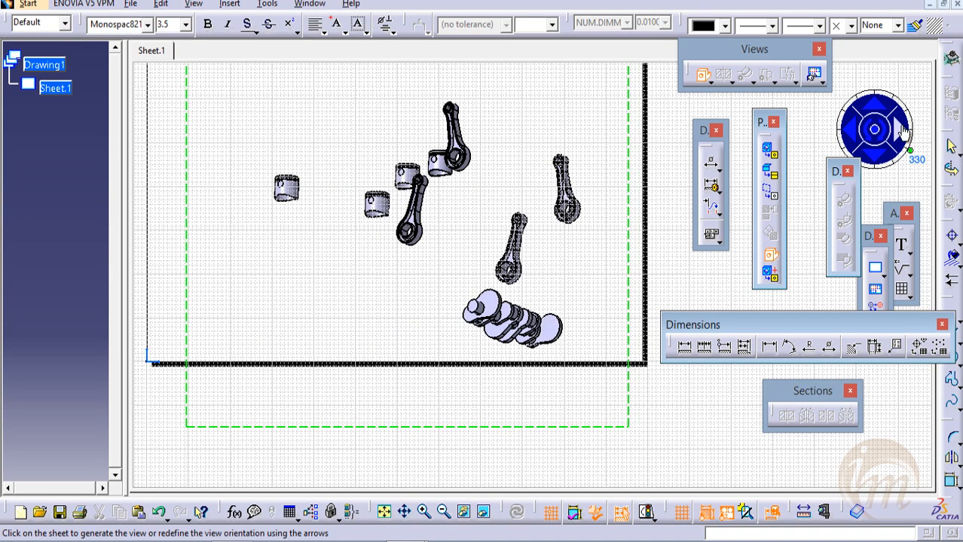
pyautogui.click(875, 130)
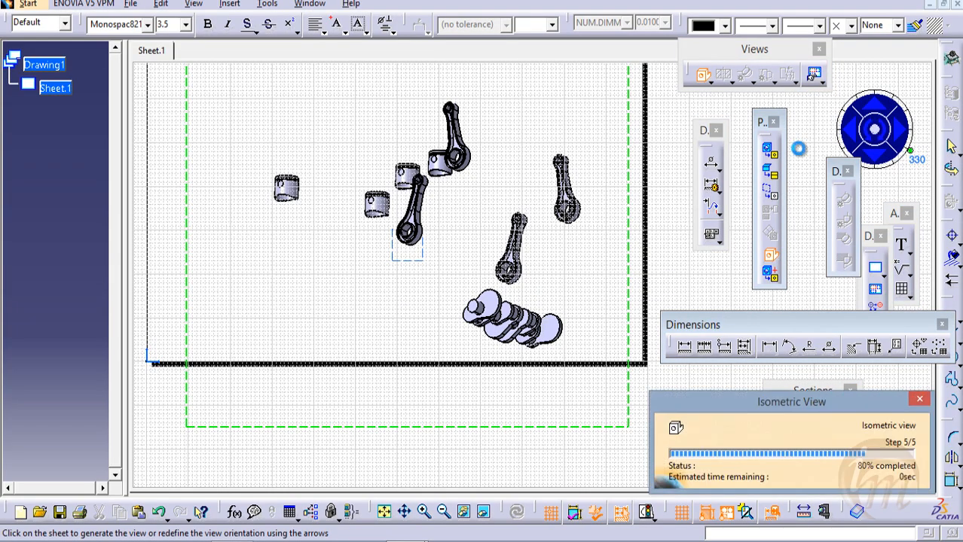
# Step: Insert the assembly's bill of materials into the isometric view, in the empty area beneath the outermost piston head
pyautogui.moveTo(520, 170)
pyautogui.keyDown('ctrl'); pyautogui.mouseDown(button='middle')
pyautogui.moveTo(517, 131)
pyautogui.moveTo(562, 244)
pyautogui.moveTo(541, 270)
pyautogui.moveTo(497, 212)
pyautogui.mouseUp(button='middle'); pyautogui.keyUp('ctrl')
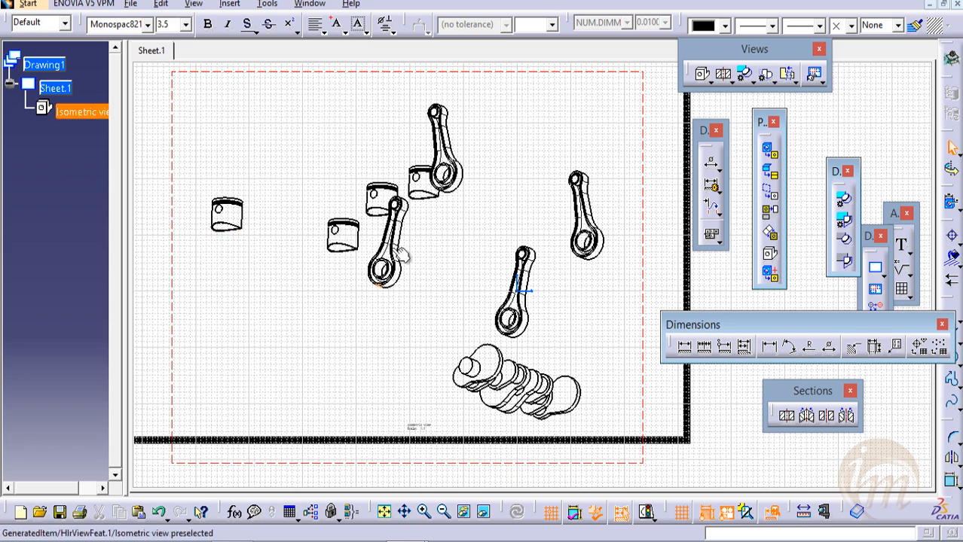
pyautogui.moveTo(503, 405); pyautogui.dragTo(483, 296, button='middle')
pyautogui.moveTo(447, 224)
pyautogui.keyDown('ctrl'); pyautogui.mouseDown(button='middle')
pyautogui.moveTo(469, 283)
pyautogui.moveTo(452, 366)
pyautogui.moveTo(436, 340)
pyautogui.mouseUp(button='middle'); pyautogui.keyUp('ctrl')
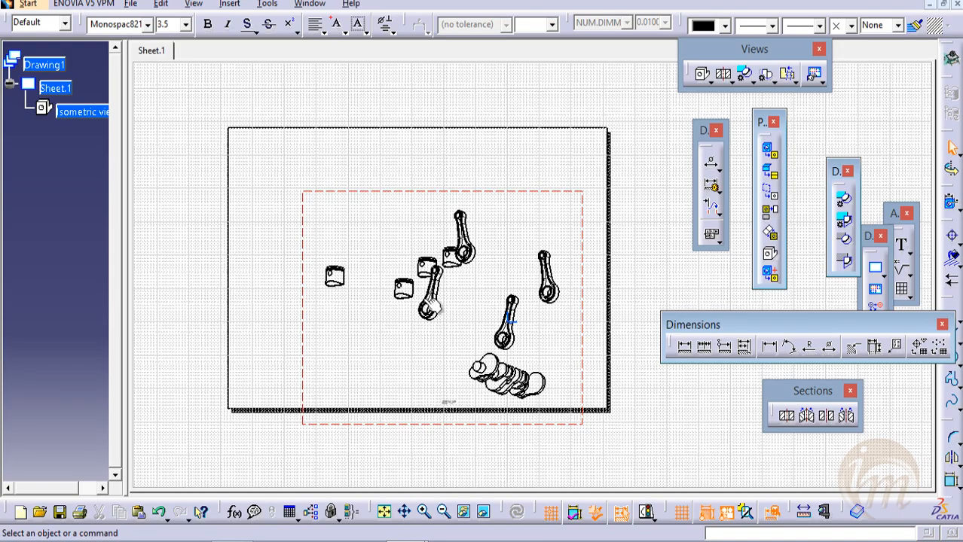
pyautogui.keyDown('ctrl'); pyautogui.moveTo(409, 319); pyautogui.dragTo(411, 222, button='middle'); pyautogui.keyUp('ctrl')
pyautogui.moveTo(378, 305); pyautogui.dragTo(555, 278, button='middle')
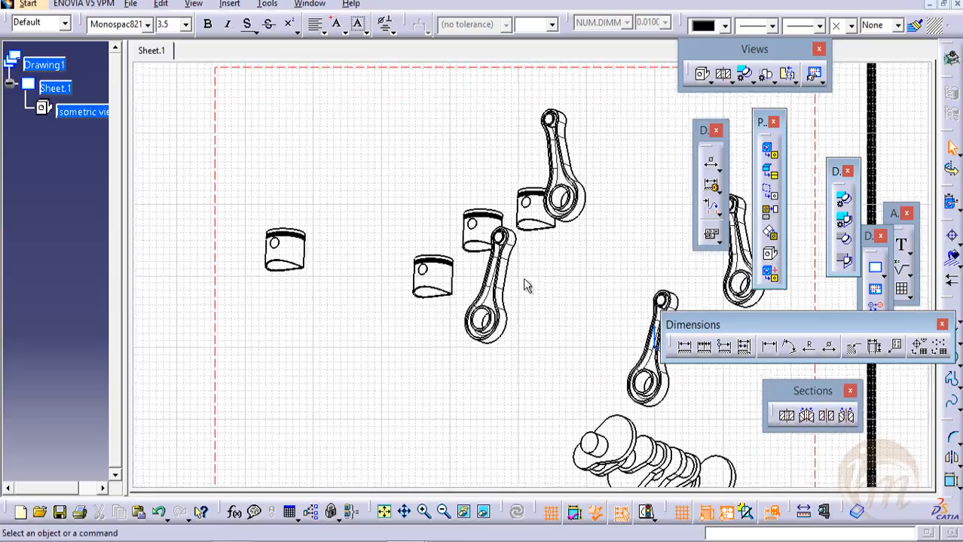
pyautogui.moveTo(481, 265)
pyautogui.keyDown('ctrl'); pyautogui.mouseDown(button='middle')
pyautogui.moveTo(484, 323)
pyautogui.moveTo(378, 241)
pyautogui.moveTo(404, 302)
pyautogui.mouseUp(button='middle'); pyautogui.keyUp('ctrl')
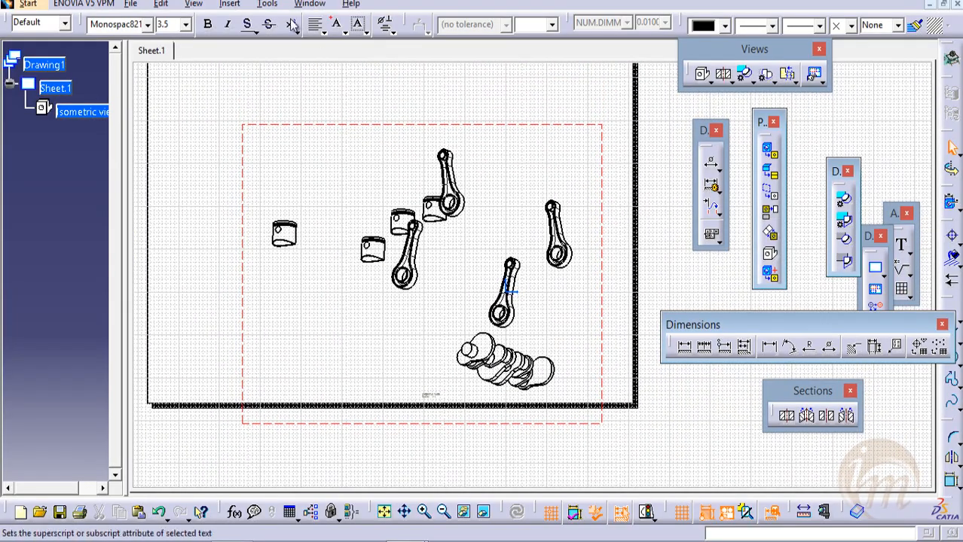
pyautogui.click(229, 4)
pyautogui.moveTo(280, 99)
pyautogui.moveTo(516, 157)
pyautogui.click(612, 176)
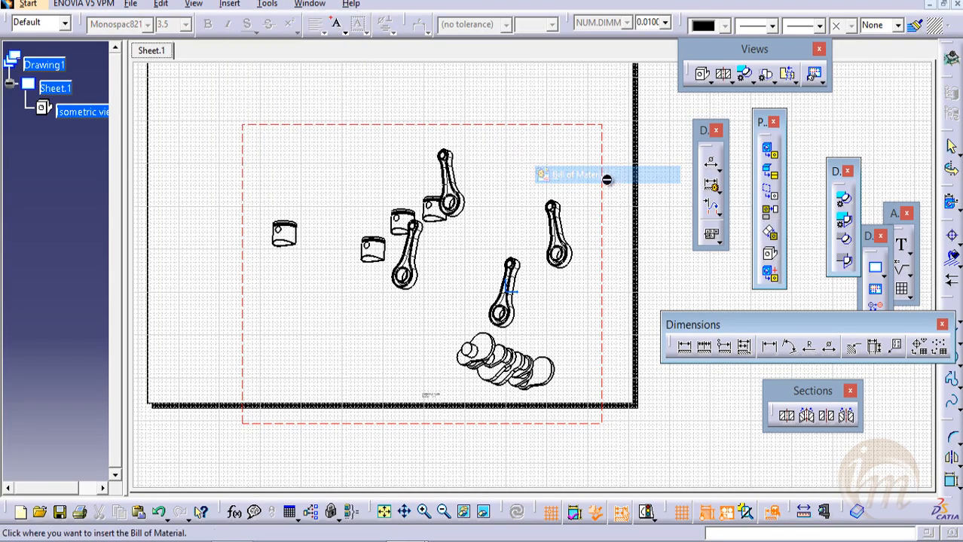
pyautogui.click(293, 263)
pyautogui.hotkey('ctrl', 'pageup')
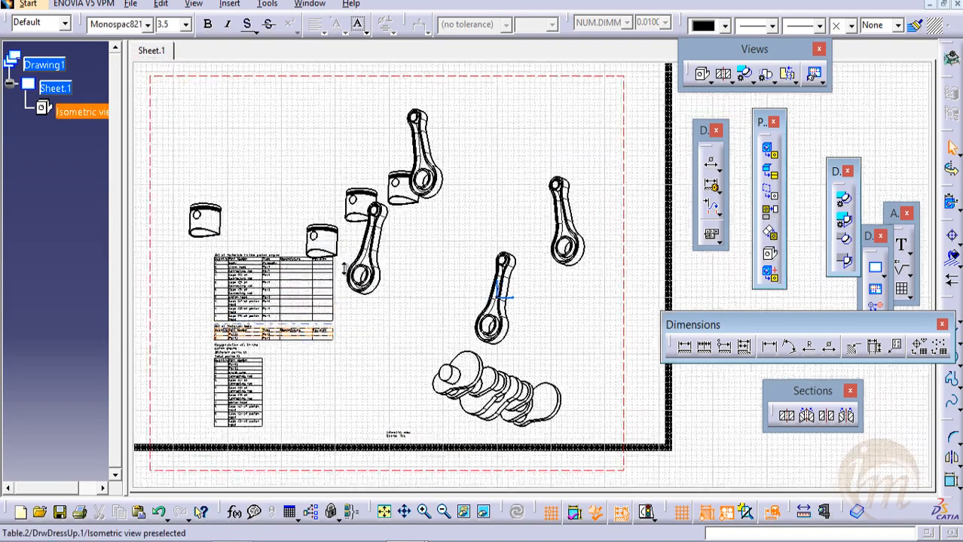
# Step: Examine the bill of materials tables and their placement beside the exploded parts
pyautogui.keyDown('ctrl'); pyautogui.moveTo(344, 269); pyautogui.dragTo(342, 240, button='middle'); pyautogui.keyUp('ctrl')
pyautogui.moveTo(316, 314); pyautogui.dragTo(541, 288, button='middle')
pyautogui.moveTo(401, 254)
pyautogui.keyDown('ctrl'); pyautogui.mouseDown(button='middle')
pyautogui.moveTo(393, 249)
pyautogui.moveTo(384, 174)
pyautogui.moveTo(287, 179)
pyautogui.moveTo(338, 294)
pyautogui.moveTo(343, 346)
pyautogui.mouseUp(button='middle'); pyautogui.keyUp('ctrl')
pyautogui.moveTo(468, 249)
pyautogui.mouseDown(button='middle')
pyautogui.moveTo(327, 252)
pyautogui.moveTo(322, 185)
pyautogui.mouseUp(button='middle')
pyautogui.moveTo(295, 142)
pyautogui.mouseDown(button='middle')
pyautogui.moveTo(348, 193)
pyautogui.moveTo(374, 200)
pyautogui.mouseUp(button='middle')
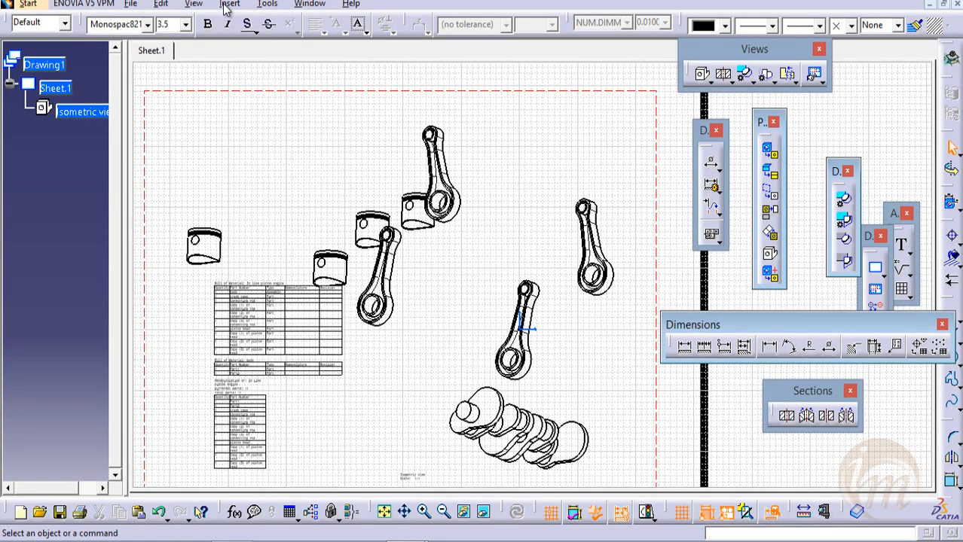
pyautogui.moveTo(318, 236); pyautogui.dragTo(333, 211, button='middle')
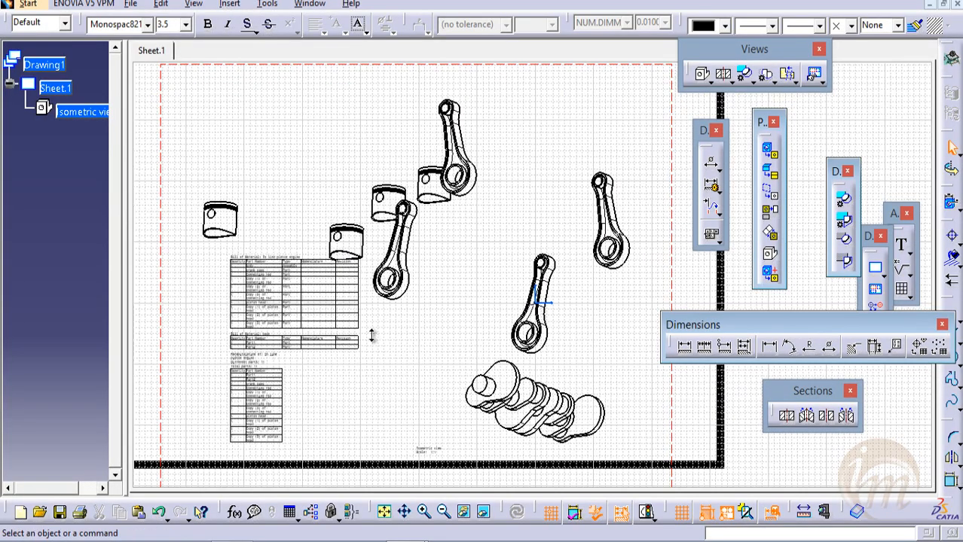
pyautogui.keyDown('ctrl'); pyautogui.moveTo(372, 330); pyautogui.dragTo(372, 327, button='middle'); pyautogui.keyUp('ctrl')
pyautogui.moveTo(372, 328); pyautogui.dragTo(412, 334, button='middle')
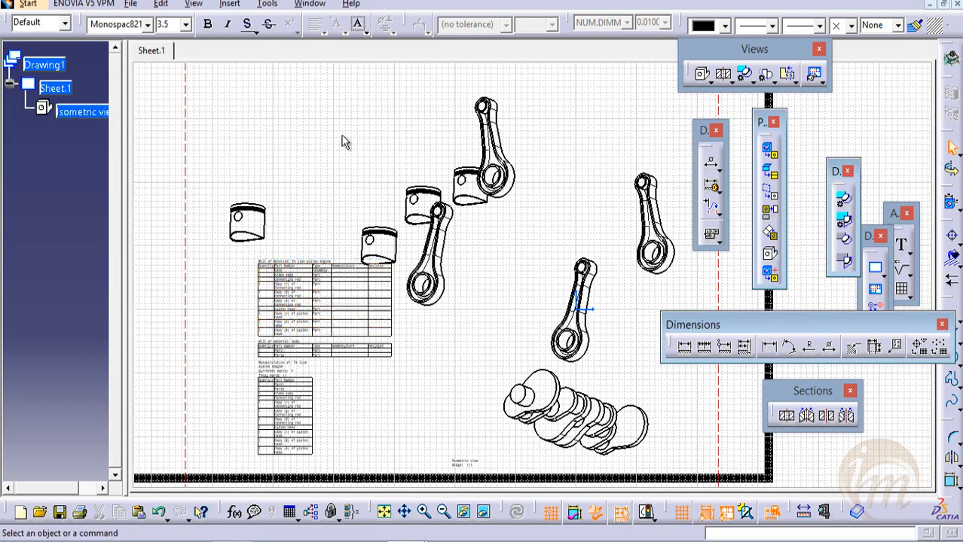
# Step: Move the isometric view with its bill of materials up and left until its frame lies inside the sheet border
pyautogui.click(473, 216)
pyautogui.keyDown('ctrl'); pyautogui.moveTo(279, 175); pyautogui.dragTo(289, 195, button='middle'); pyautogui.keyUp('ctrl')
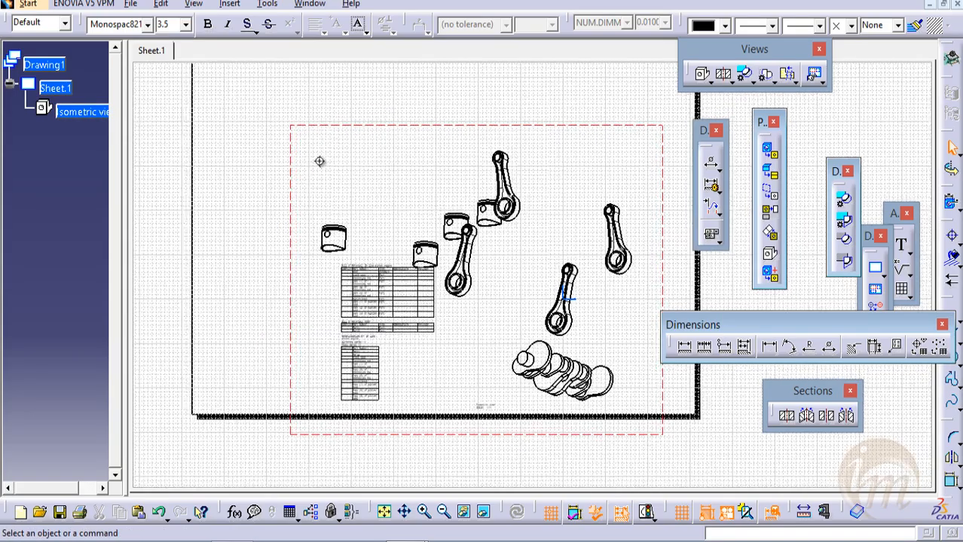
pyautogui.moveTo(321, 160); pyautogui.dragTo(325, 182, button='middle')
pyautogui.moveTo(377, 155); pyautogui.dragTo(336, 105)
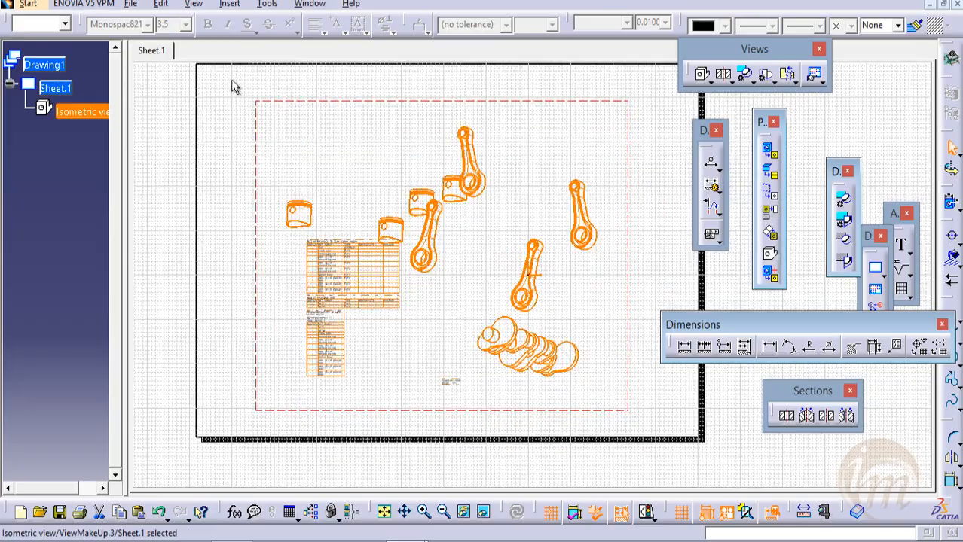
# Step: Save the drawing in the sink folder as a pdf named "exploded view"
pyautogui.click(130, 4)
pyautogui.click(172, 98)
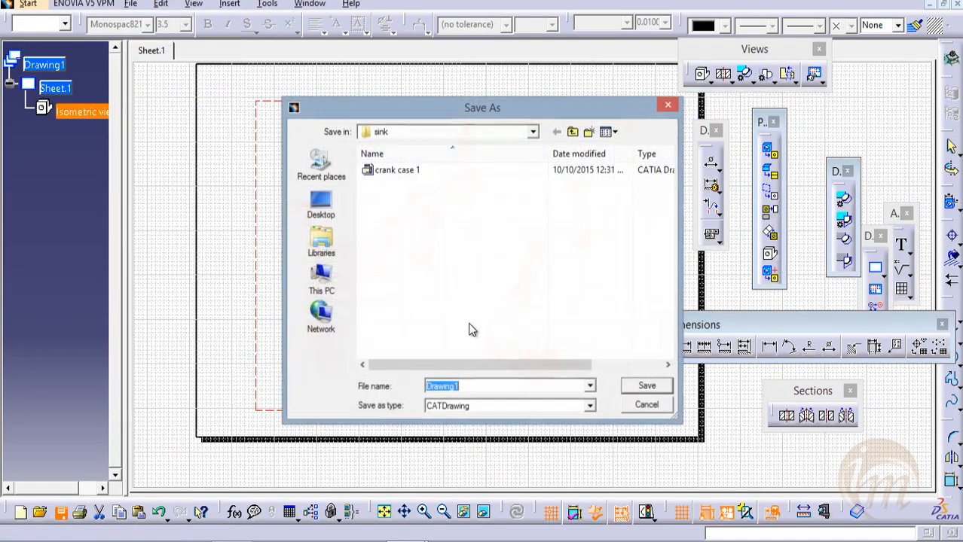
pyautogui.write('exploded view')
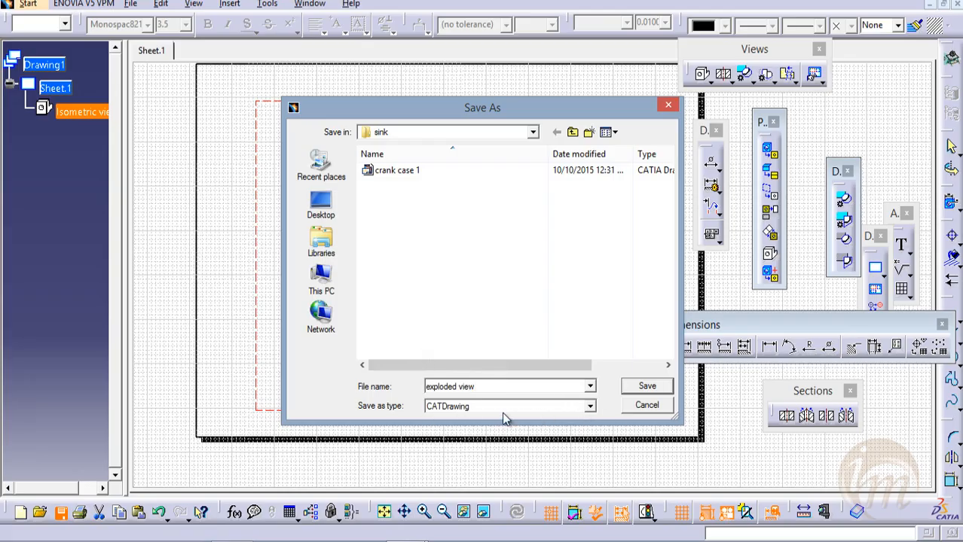
pyautogui.click(585, 410)
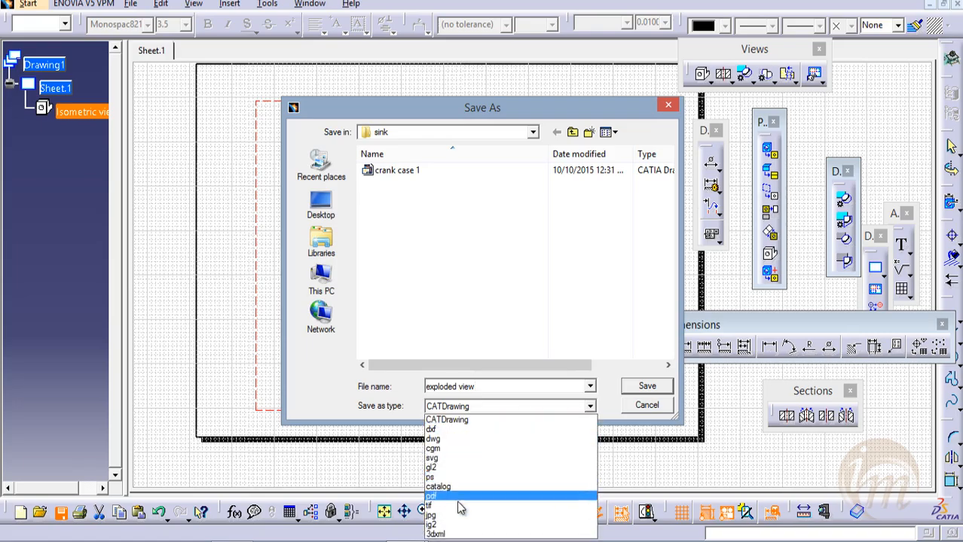
pyautogui.click(509, 116)
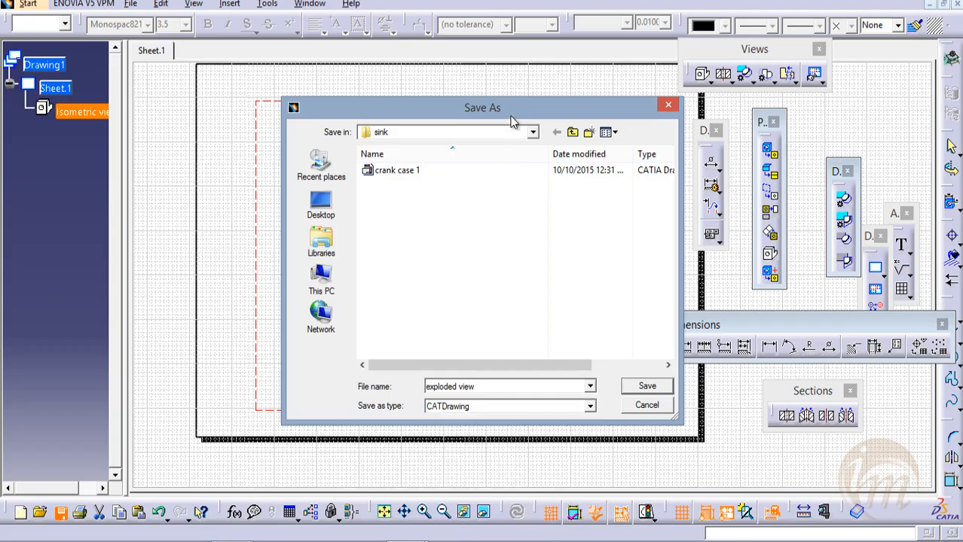
pyautogui.moveTo(498, 99); pyautogui.dragTo(491, 59)
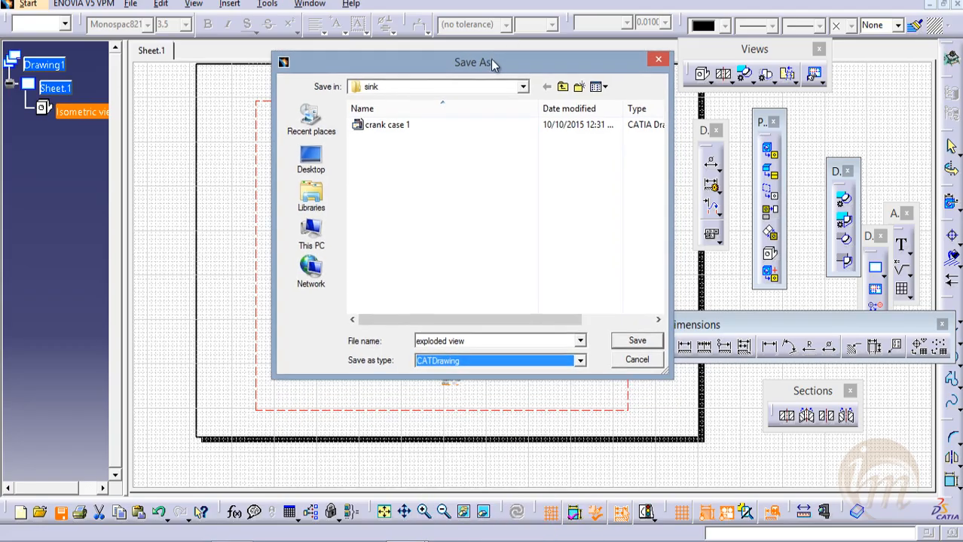
pyautogui.click(445, 362)
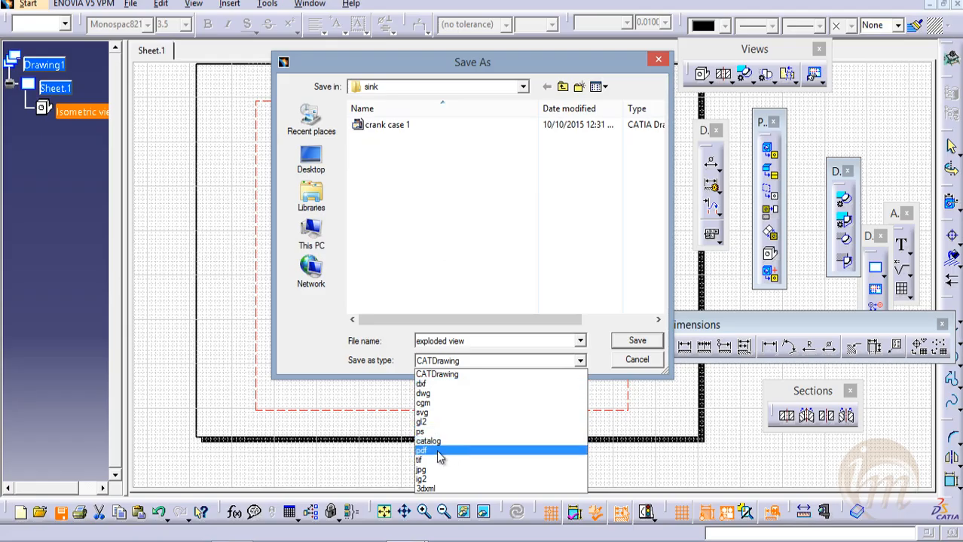
pyautogui.click(442, 452)
pyautogui.click(637, 341)
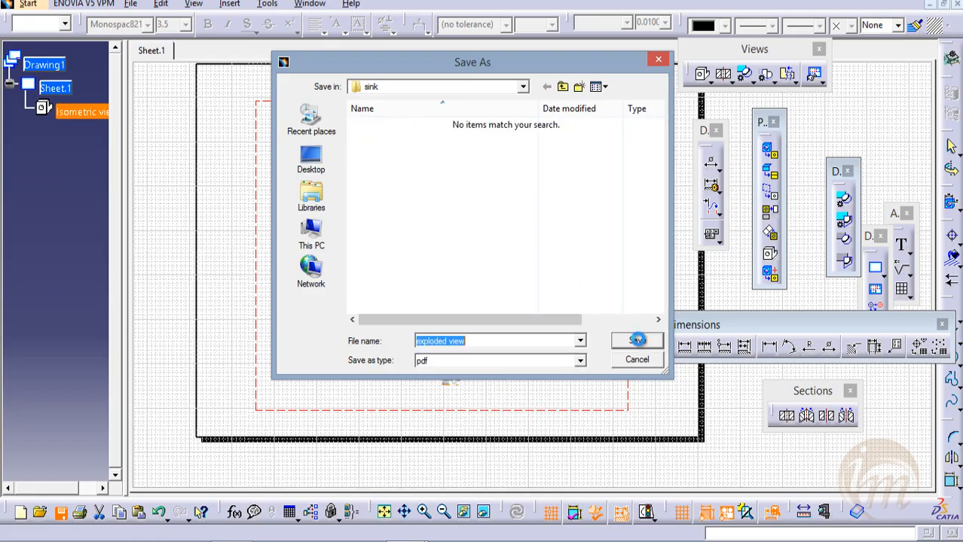
# Step: Open the "exploded view" PDF from the catia sink folder in File Explorer and examine its exploded parts and bill of materials
pyautogui.click(506, 191)
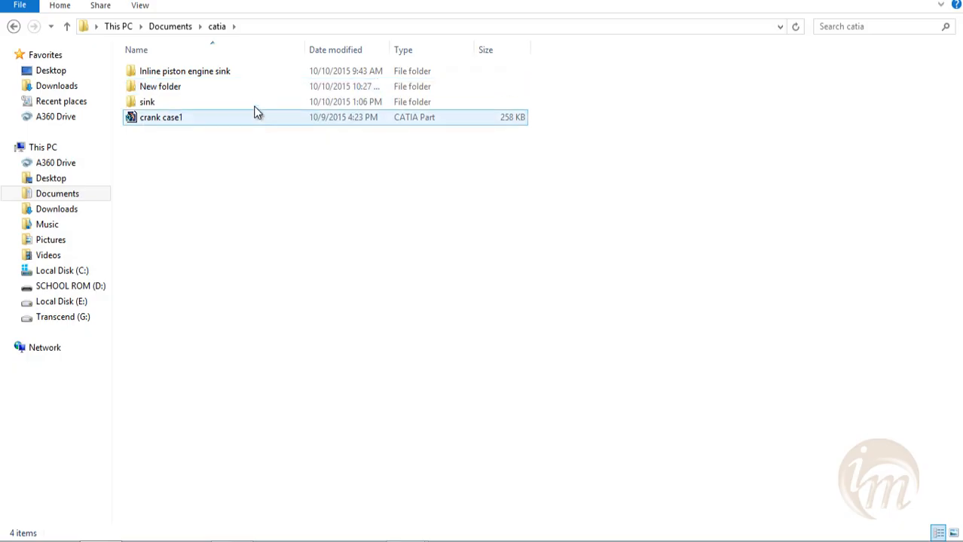
pyautogui.doubleClick(253, 105)
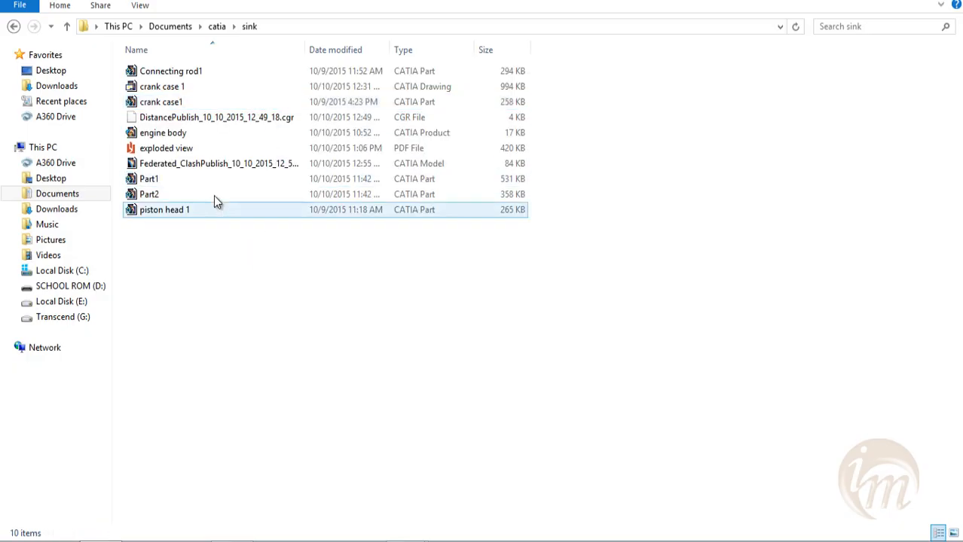
pyautogui.doubleClick(188, 148)
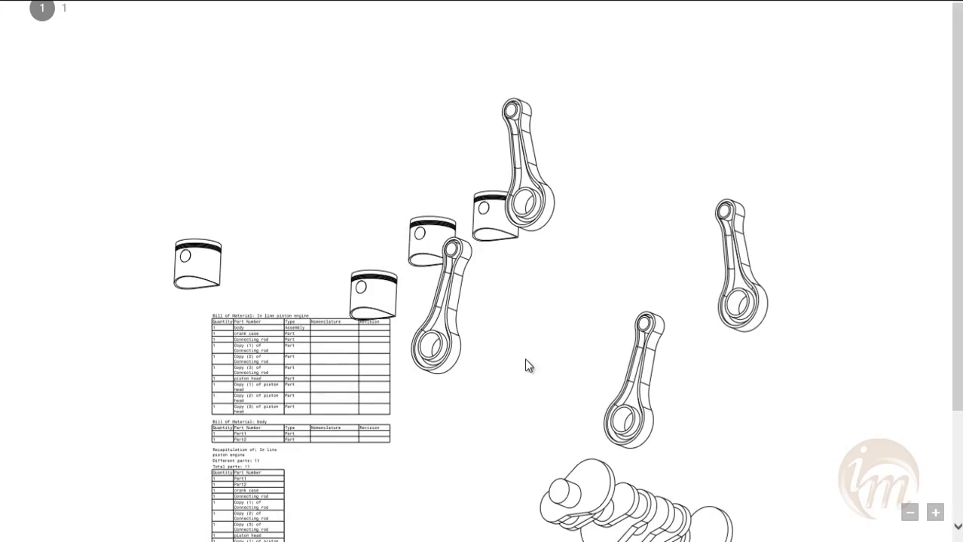
pyautogui.scroll(-3, 531, 271)
pyautogui.scroll(3, 538, 325)
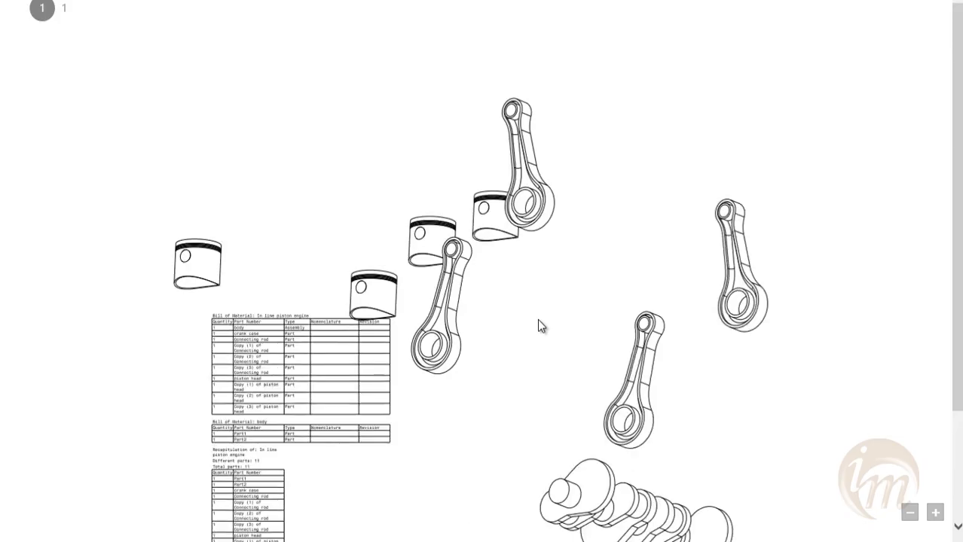
pyautogui.scroll(-2, 538, 325)
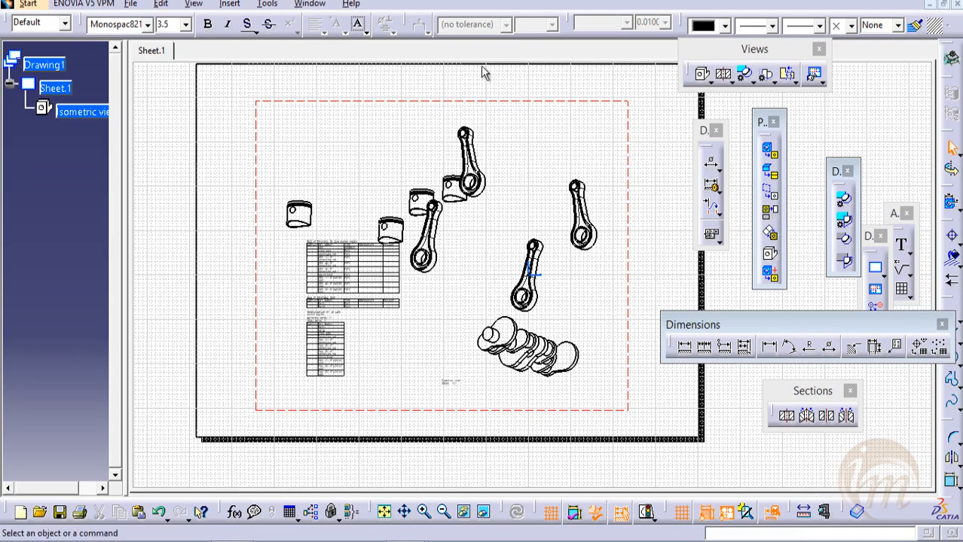
# Step: Close the drawing, saving it in the sink folder as a CATDrawing named "Drawing1"
pyautogui.click(957, 4)
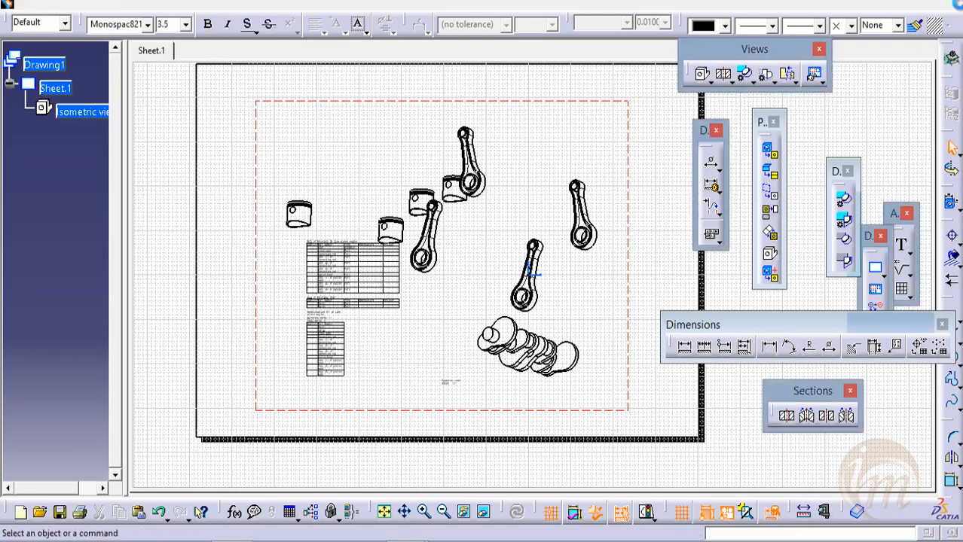
pyautogui.click(452, 300)
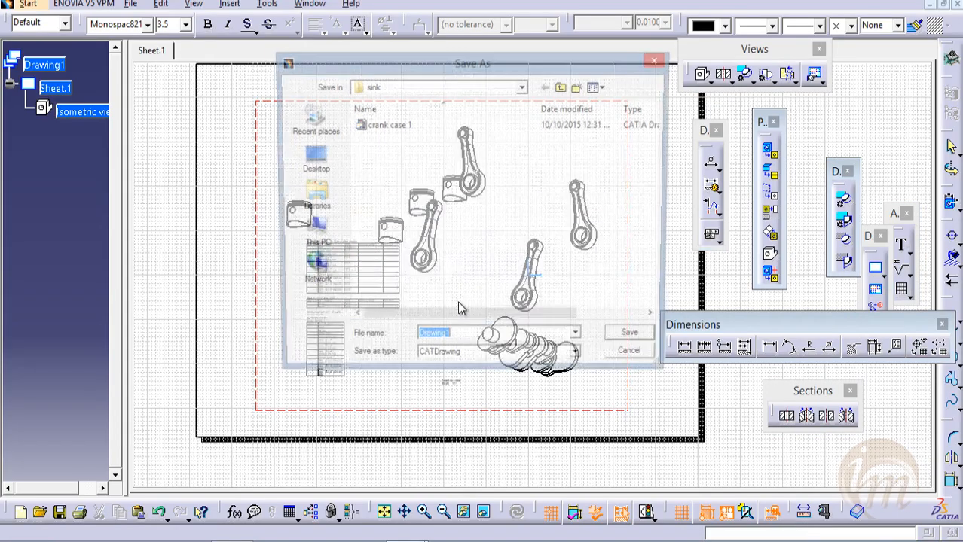
pyautogui.click(638, 341)
pyautogui.click(506, 260)
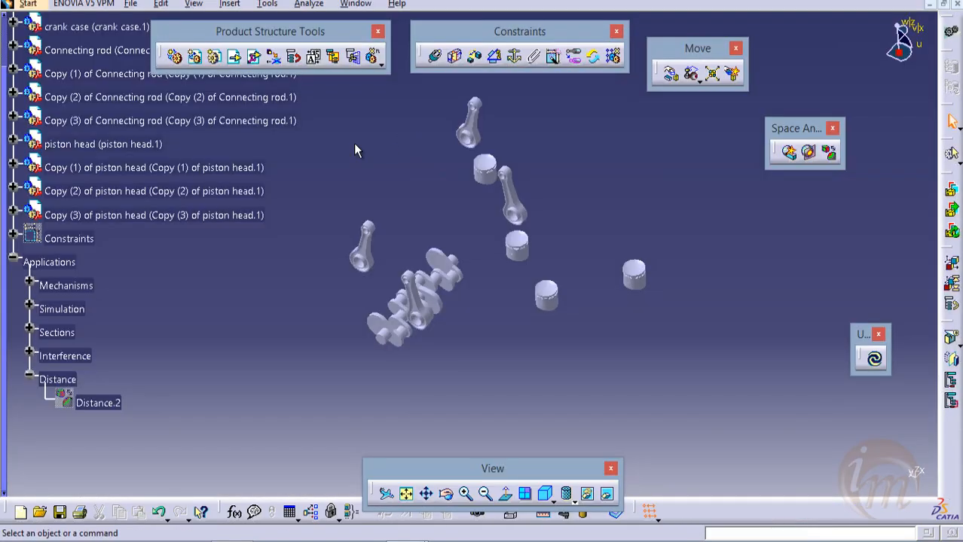